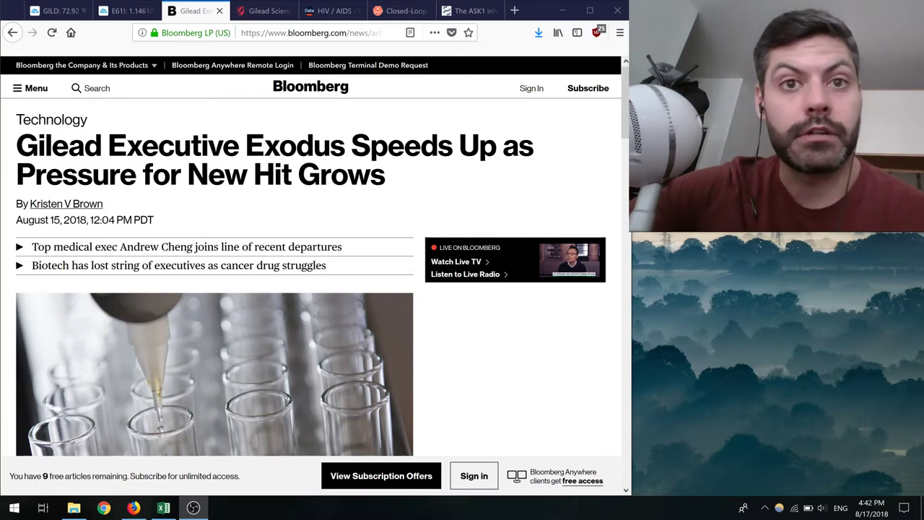
- Open Gilead's second-quarter 2018 press release and examine its financial results, HIV and HCV product sales, Yescarta sales and operating expenses
left_click(252, 14)
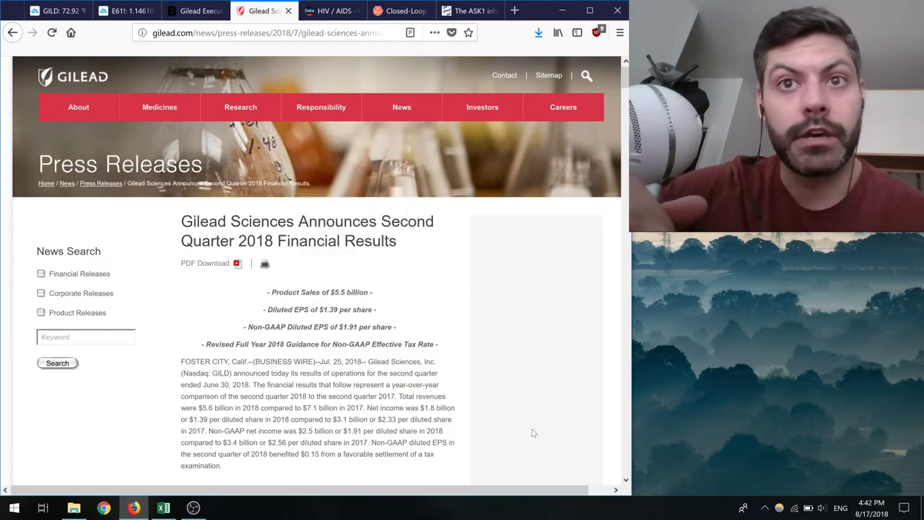
scroll(533, 433, "down", 4)
scroll(533, 434, "down", 1)
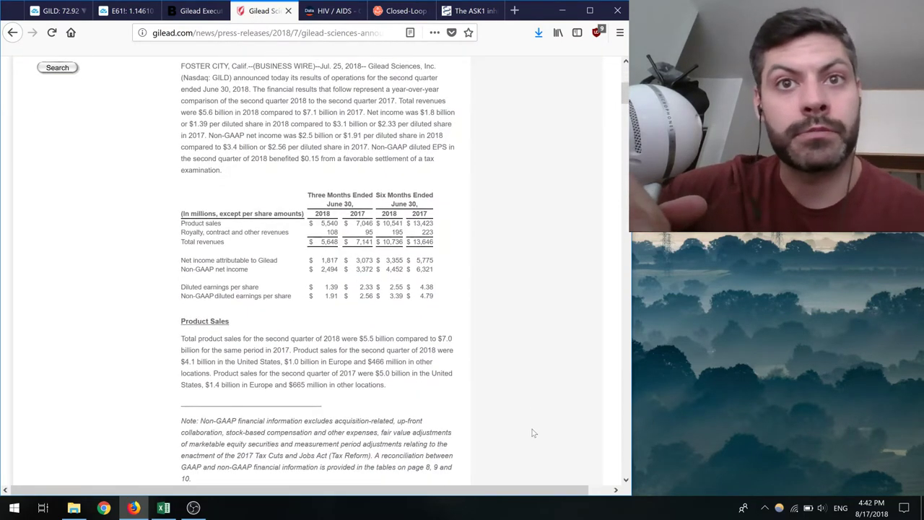
scroll(533, 433, "up", 1)
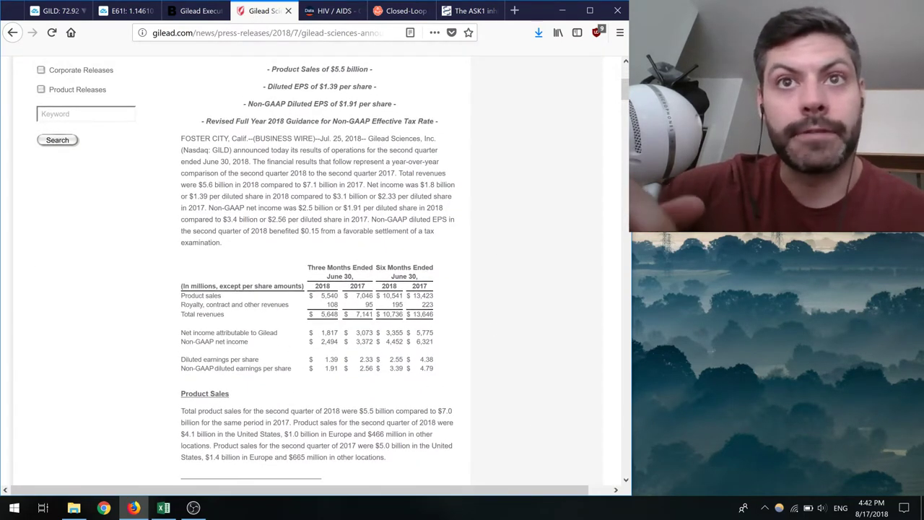
scroll(485, 324, "down", 6)
scroll(485, 324, "up", 1)
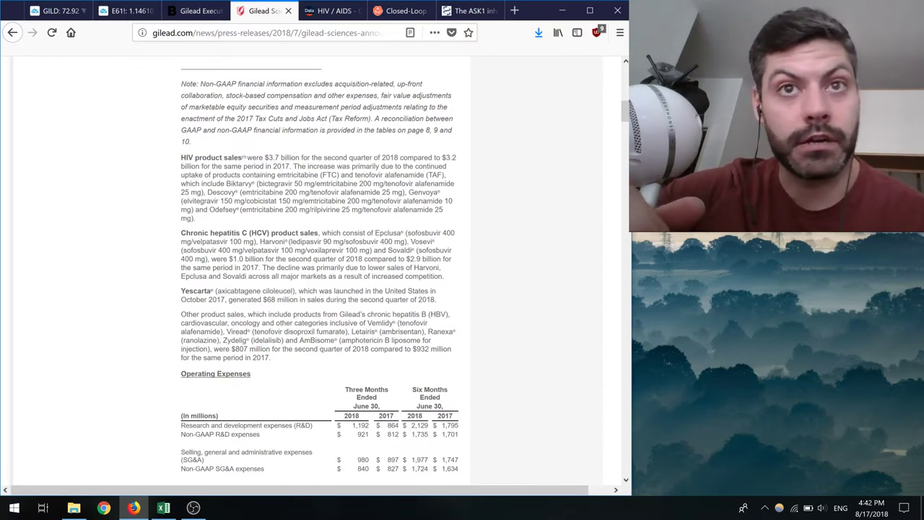
left_click_drag(251, 300, 311, 299)
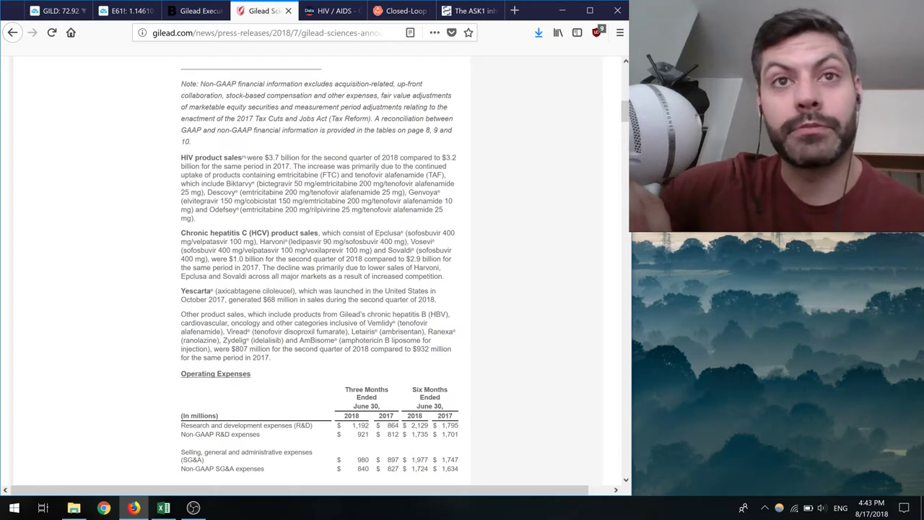
left_click_drag(240, 299, 330, 300)
left_click(330, 300)
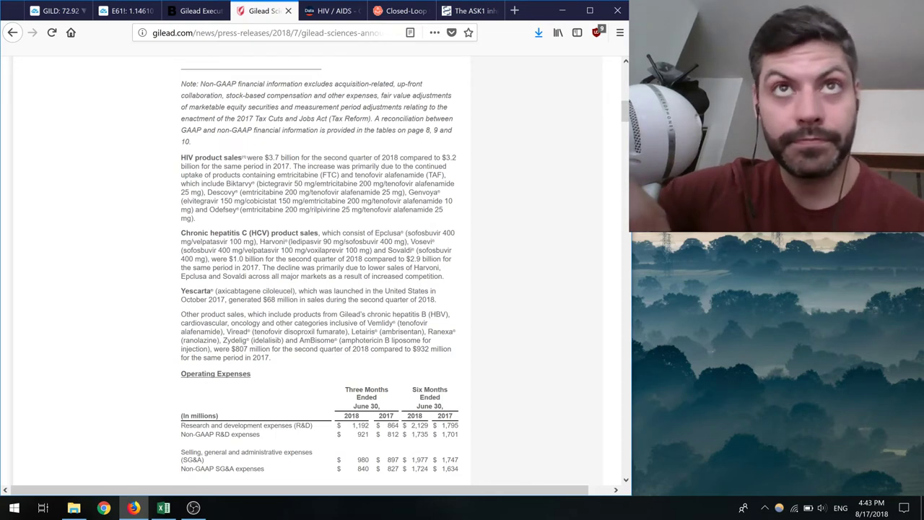
- Return to the Bloomberg article on Gilead's executive exodus and read its opening paragraphs about the Kite Pharma deal
left_click(188, 11)
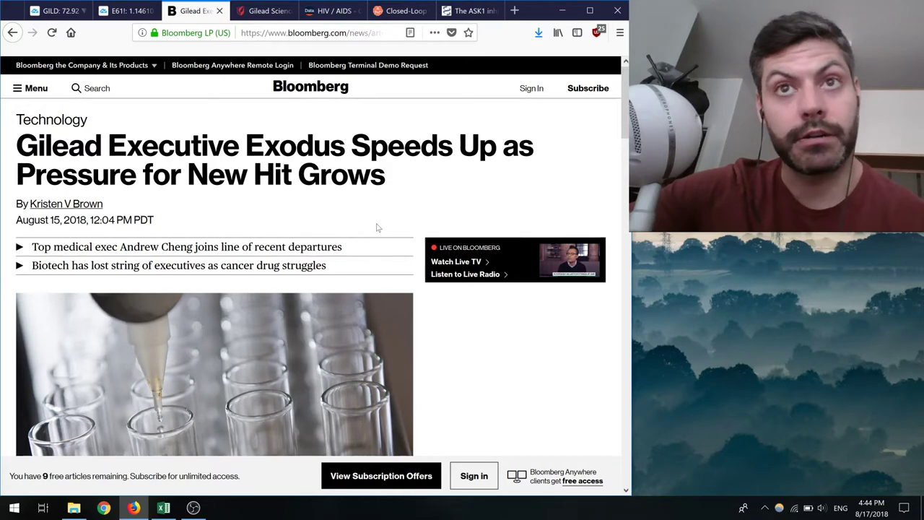
scroll(456, 400, "down", 2)
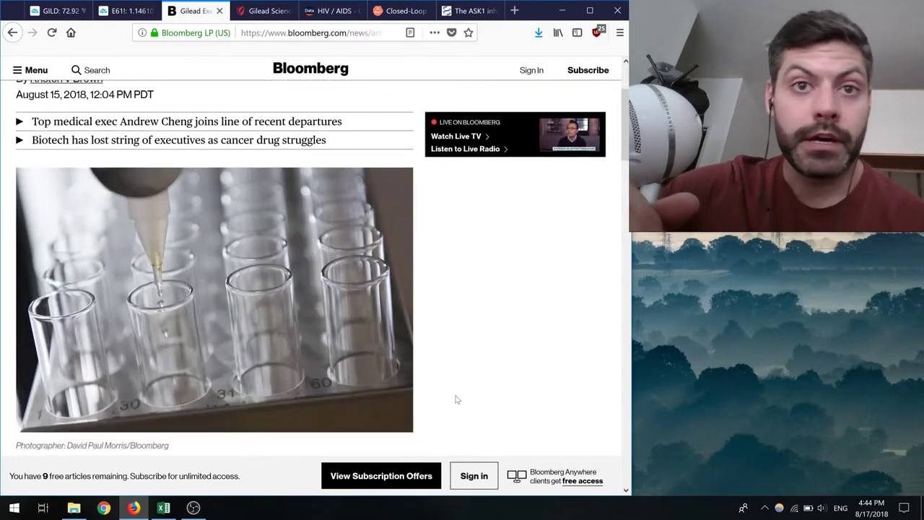
scroll(456, 399, "down", 3)
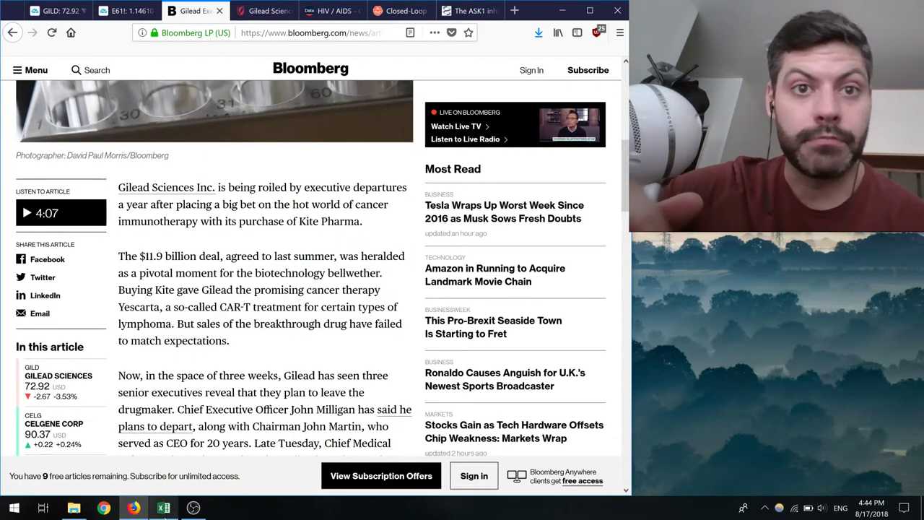
- Switch to the Trading Records Invest.xlsx workbook in Excel and examine annual sales by drug, including Genvoya's 2018 guidance
left_click(164, 507)
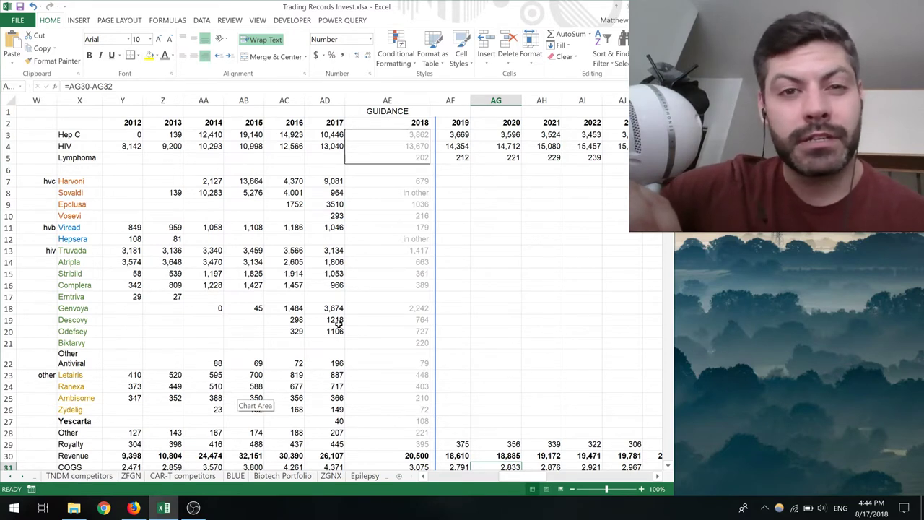
left_click(357, 311)
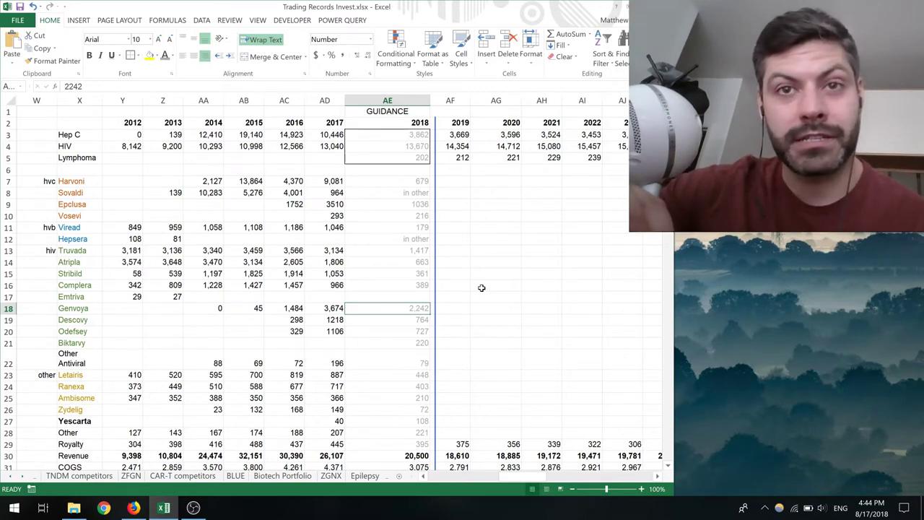
left_click(489, 309)
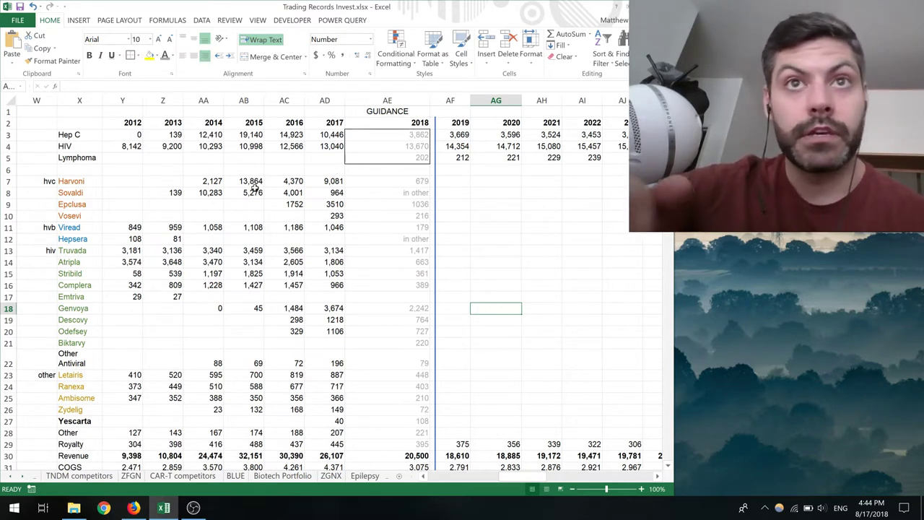
- Examine the quarterly sales by drug from Q316 to Q218
left_click_drag(515, 479, 434, 481)
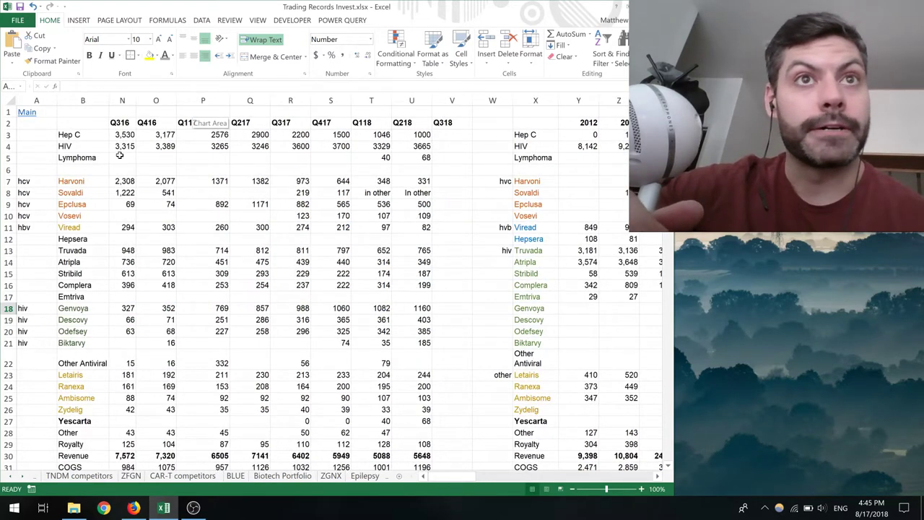
left_click(389, 241)
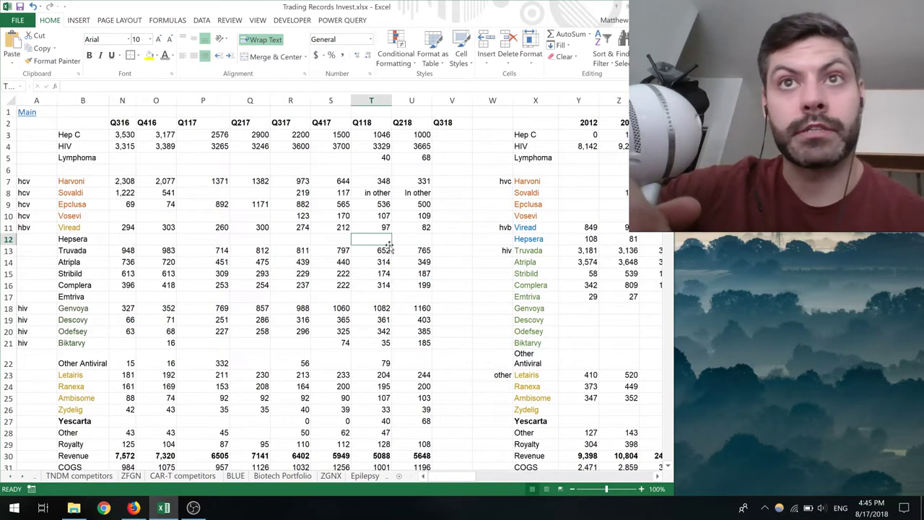
left_click(476, 313)
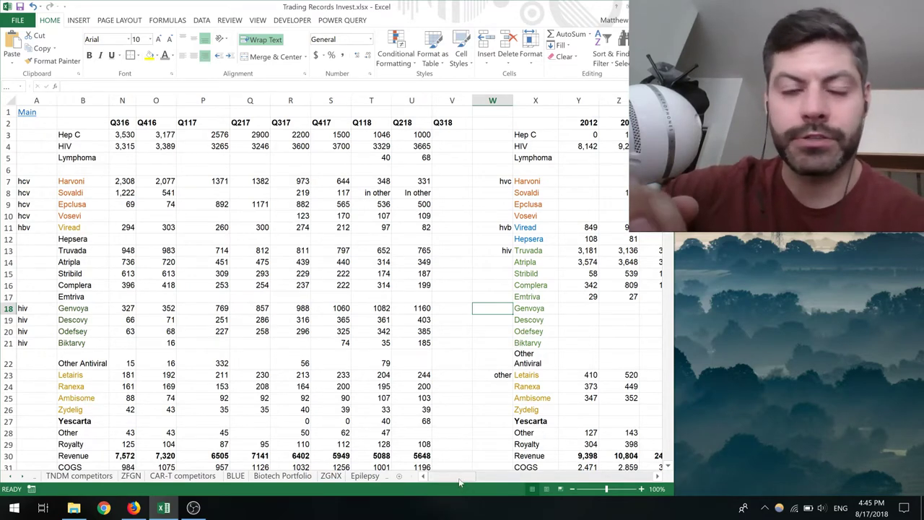
- Go back to the annual figures and check Harvoni's 2017 sales, the 2018 Hep C, HIV and Lymphoma guidance, and 2018 revenue
left_click_drag(460, 482, 488, 481)
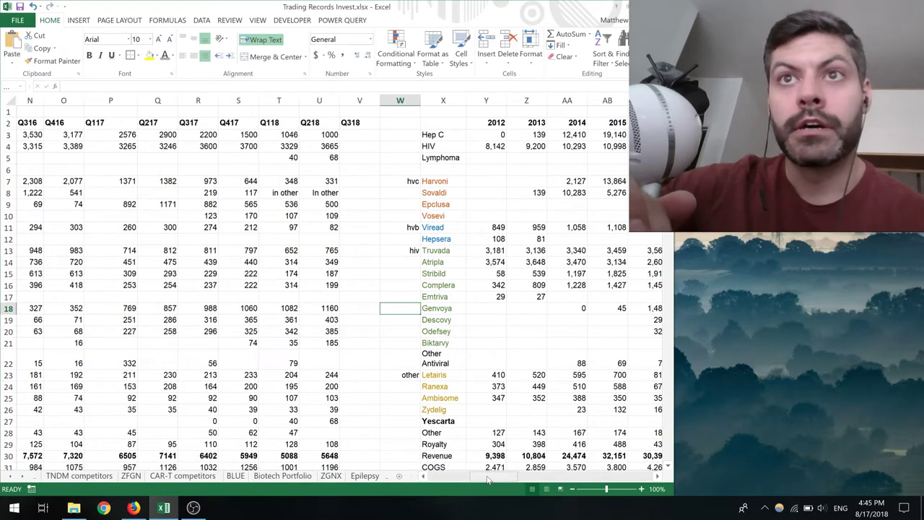
left_click_drag(658, 477, 659, 478)
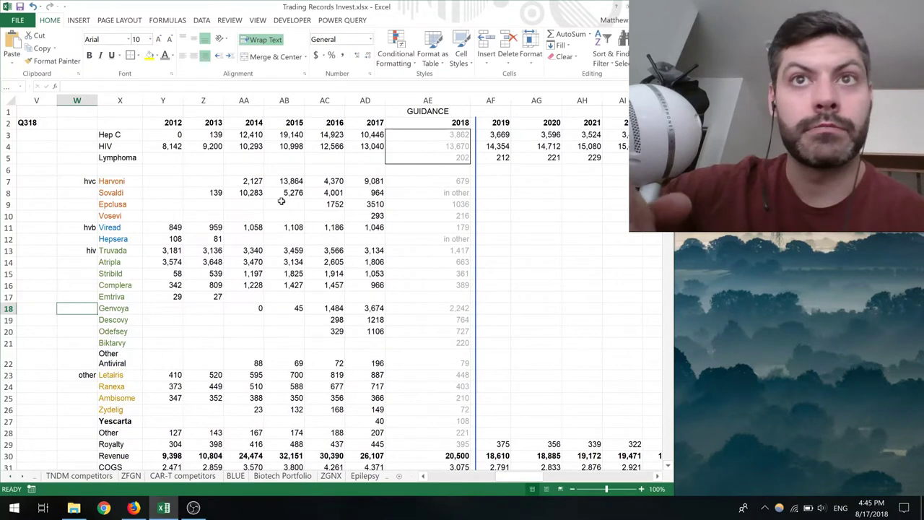
left_click(372, 181)
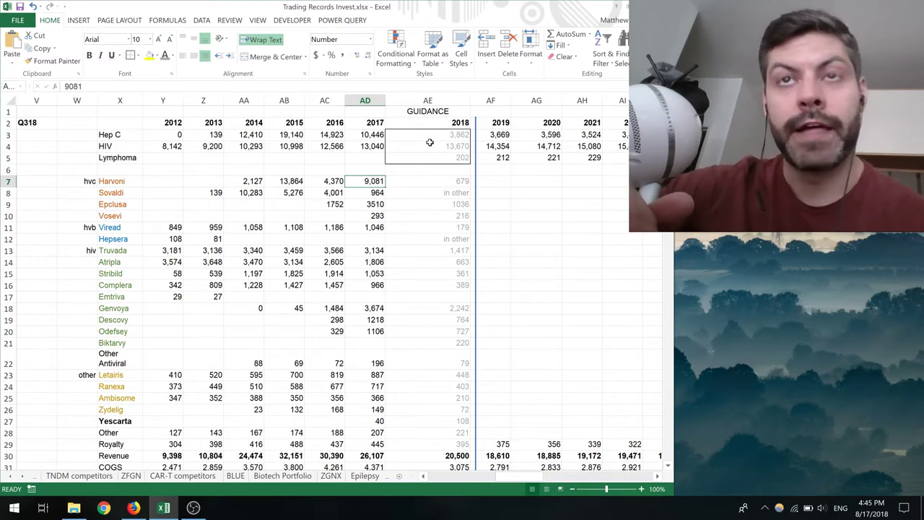
left_click_drag(438, 134, 436, 158)
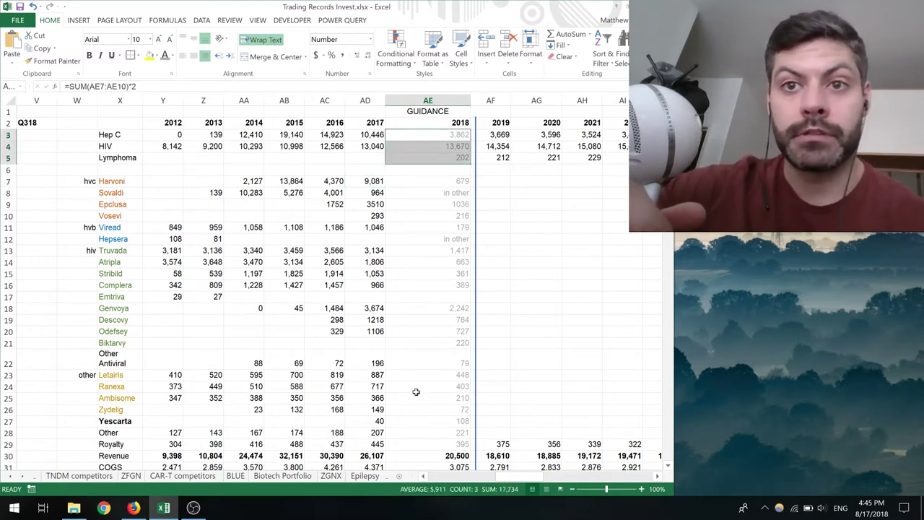
key("ctrl+c")
left_click(416, 457)
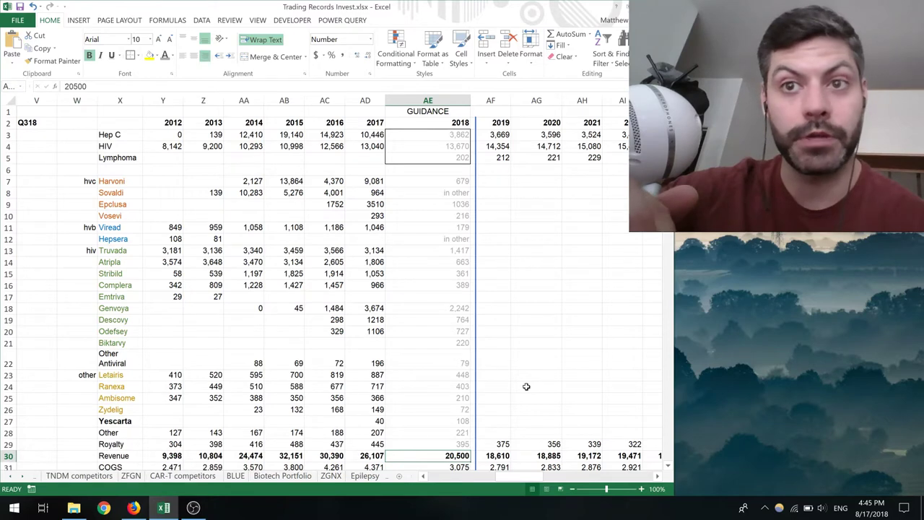
- Review the annual income statement from revenue to EPS and shares, along with the growth rates beneath it
left_click(669, 465)
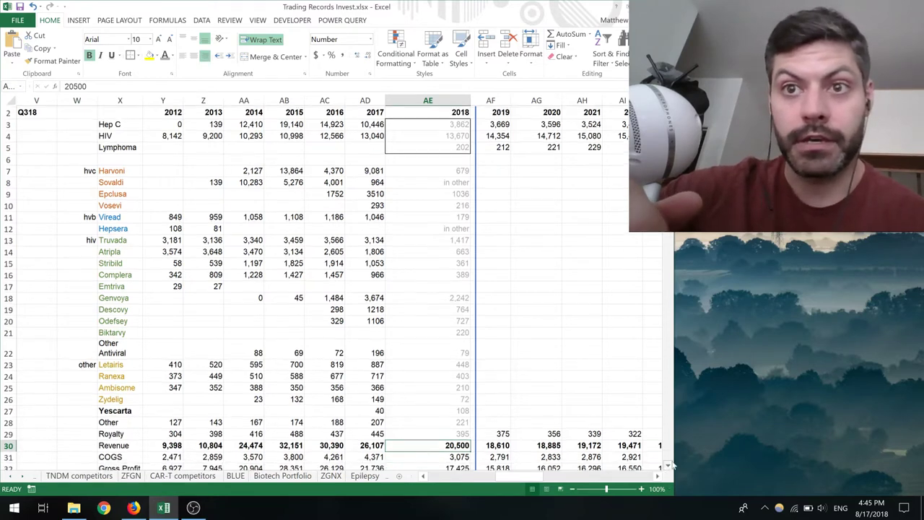
scroll(669, 466, "down", 4)
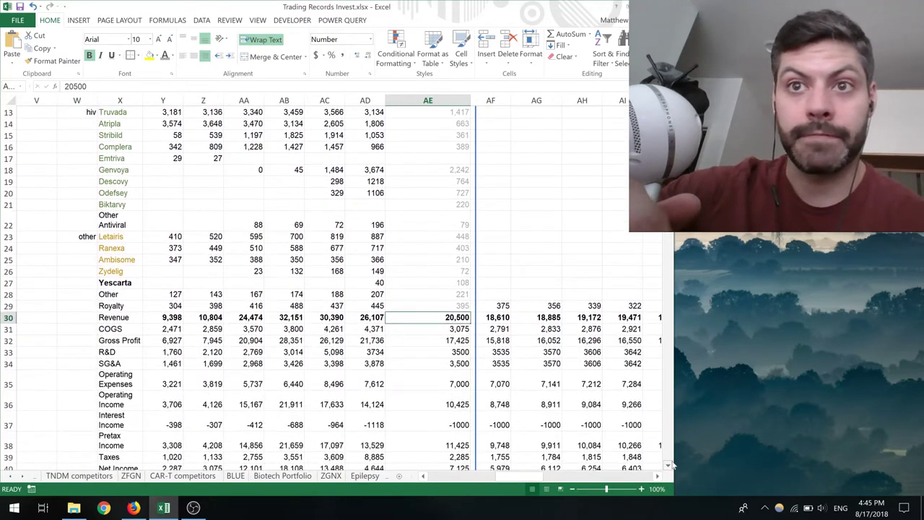
scroll(669, 466, "down", 1)
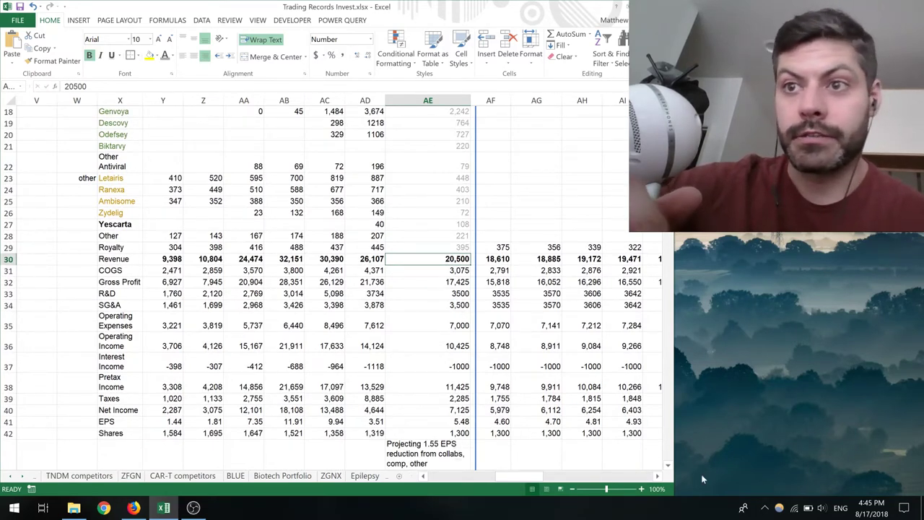
scroll(668, 468, "down", 5)
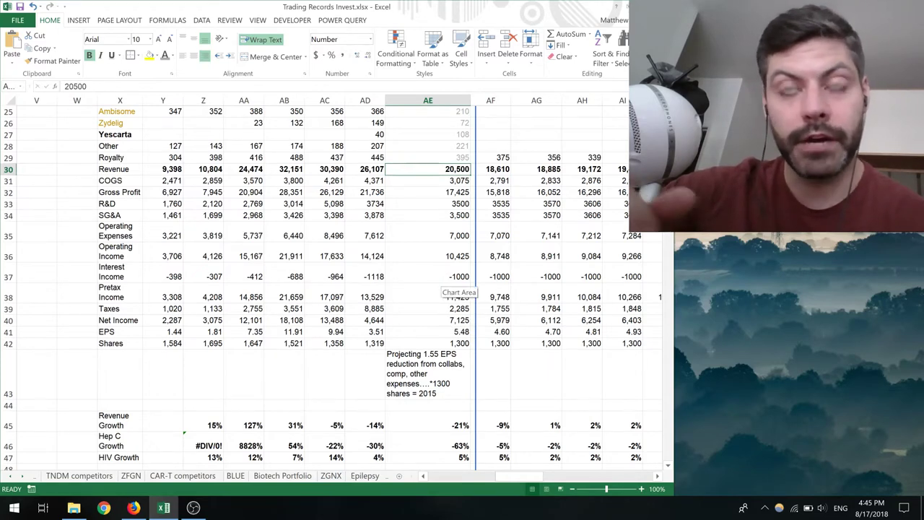
- Inspect the formulas behind the 2019 Hep C projection and the 2018 HIV guidance
scroll(466, 159, "up", 8)
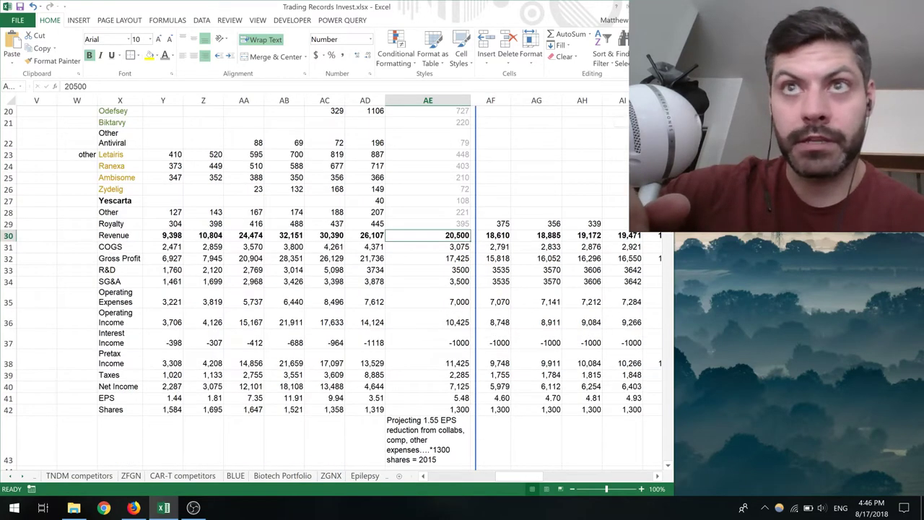
double_click(496, 135)
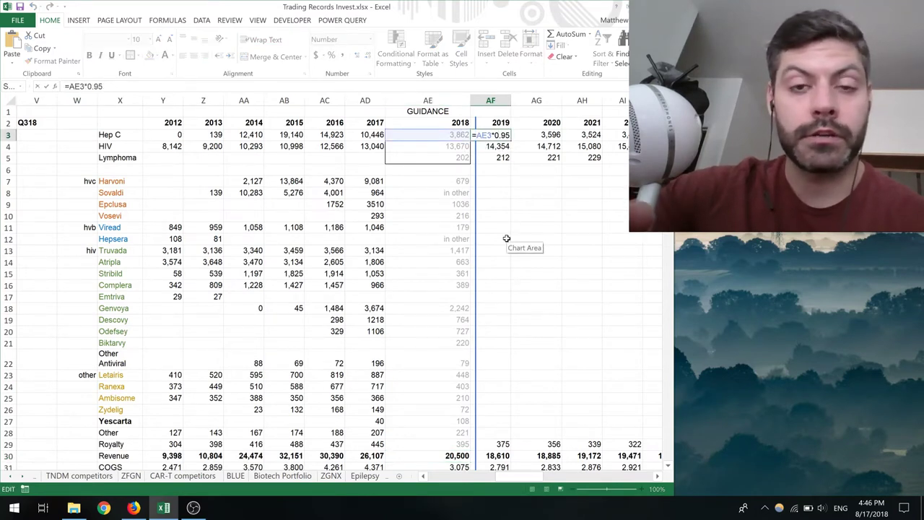
key("Return")
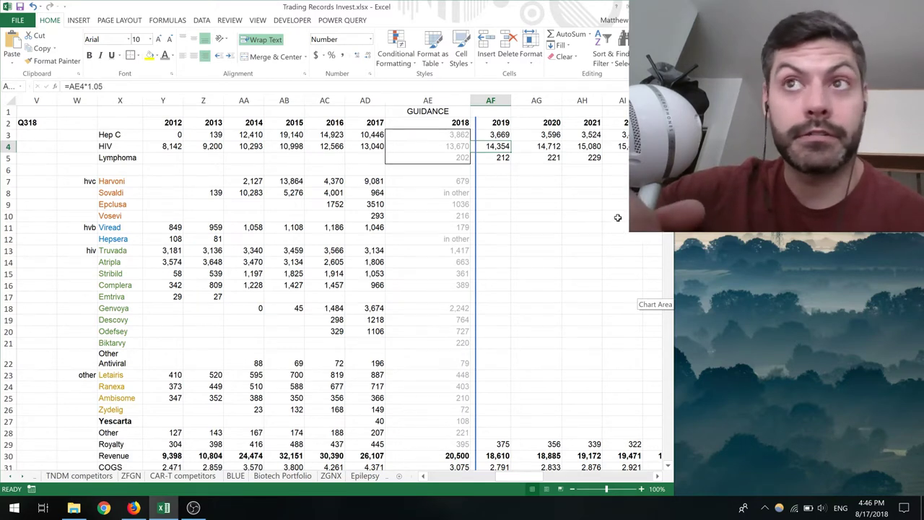
left_click(617, 218)
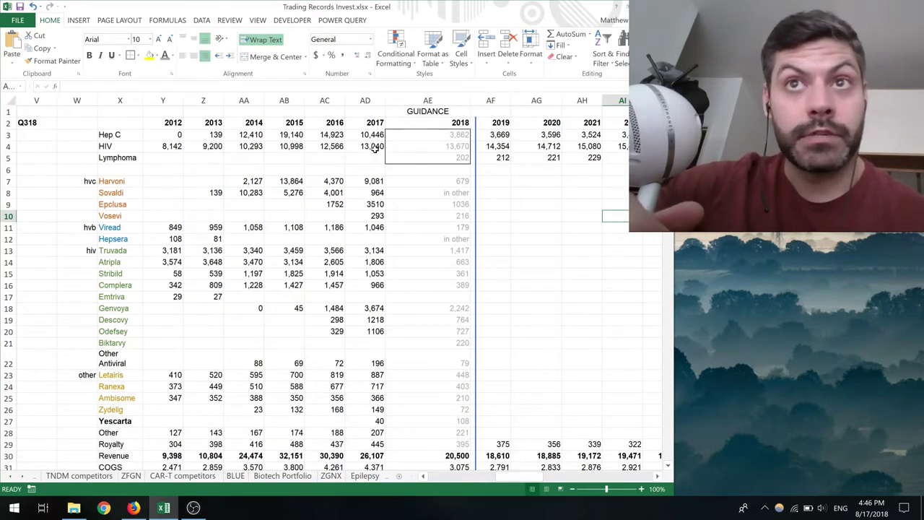
left_click(396, 147)
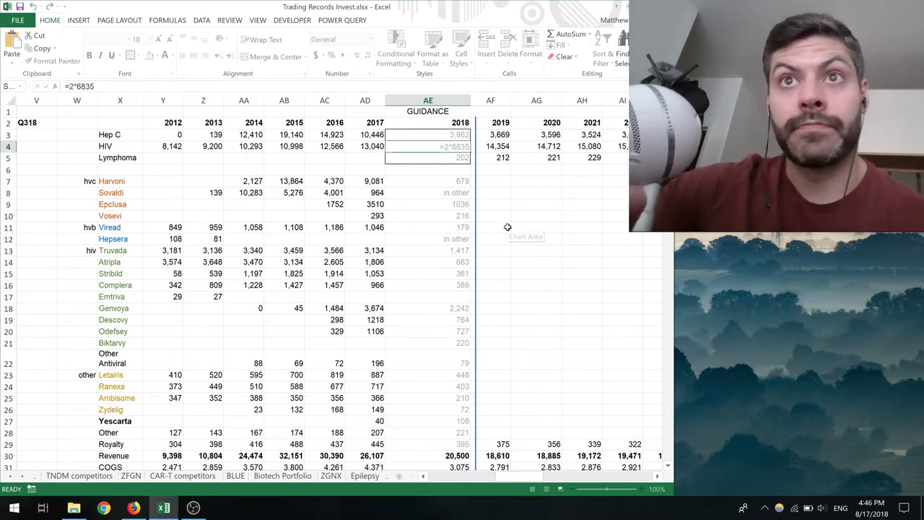
key("Down")
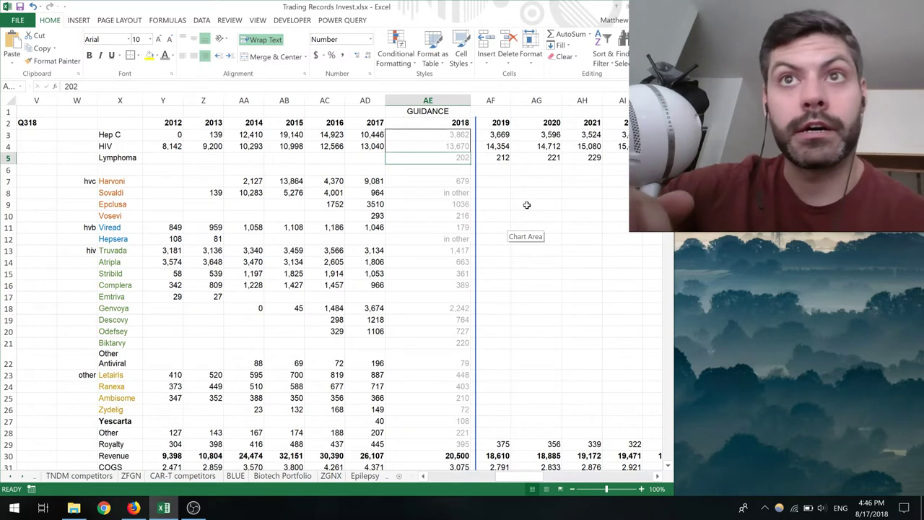
- Check the income statement projections and inspect the 2019 HIV projection formula, =AE4*1.05, in cell AF4
scroll(544, 323, "down", 3)
scroll(544, 323, "down", 5)
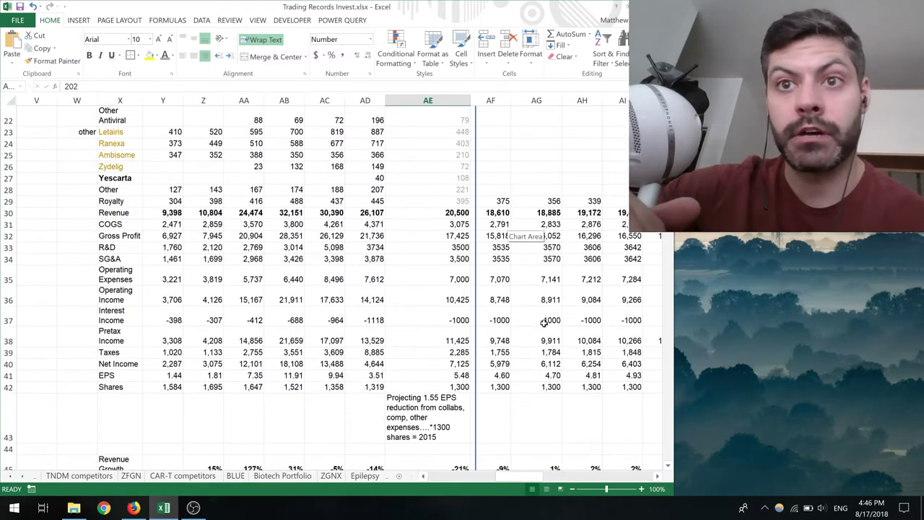
scroll(544, 323, "up", 8)
left_click(495, 147)
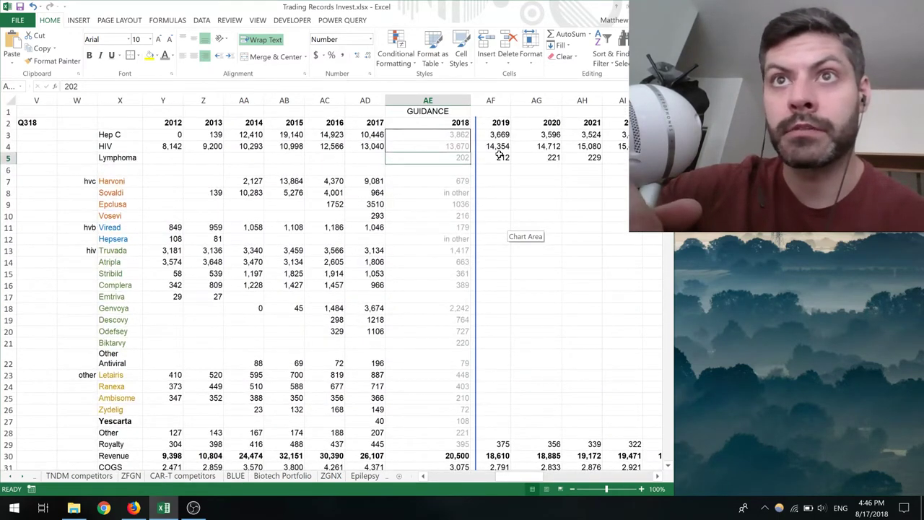
type("=AE4*1.05")
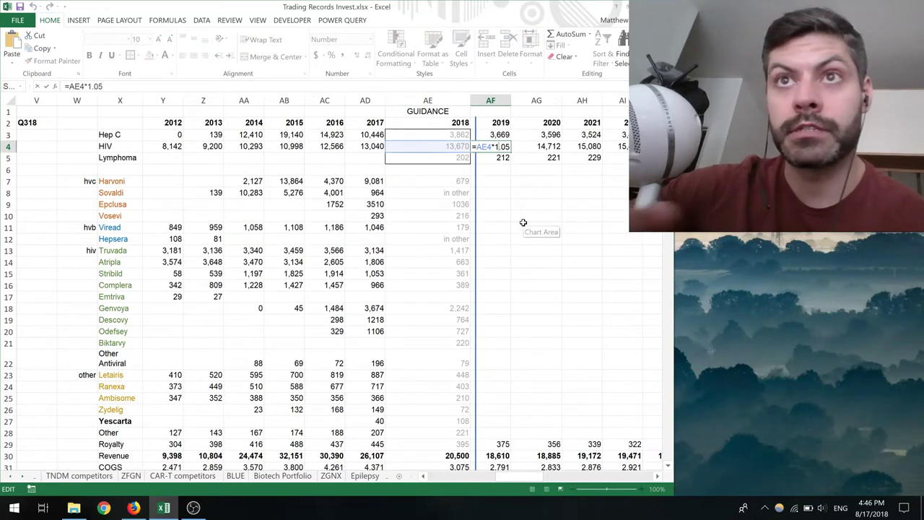
key("Return")
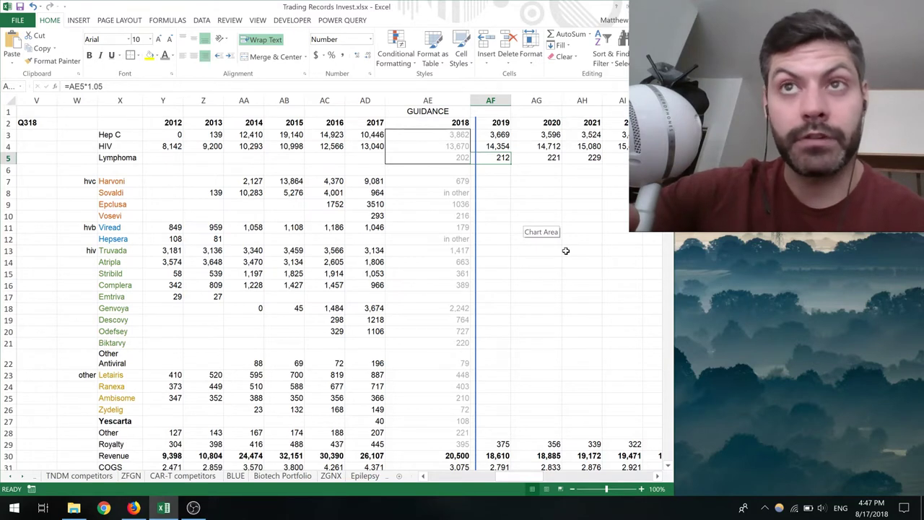
left_click(571, 192)
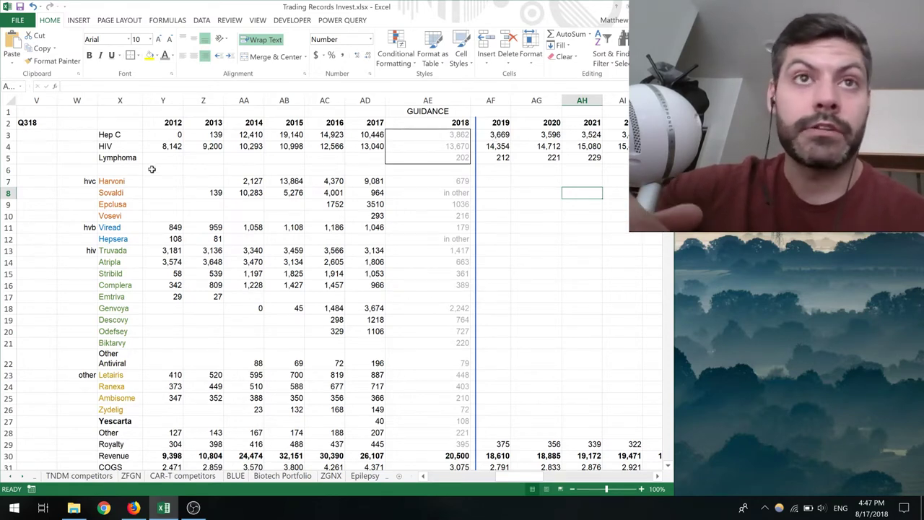
- Examine the Lymphoma row across the years and check its 2018 guidance in cell AE5
left_click_drag(123, 161, 494, 159)
left_click(426, 161)
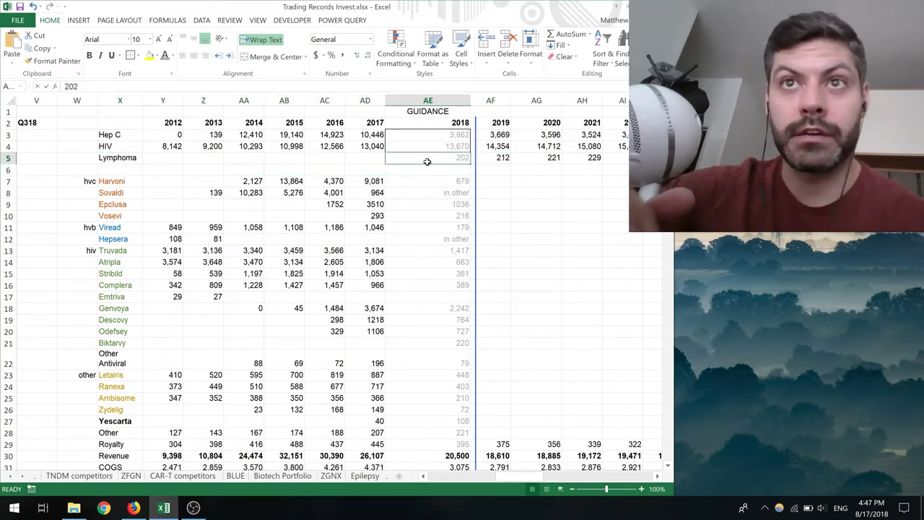
left_click(427, 162)
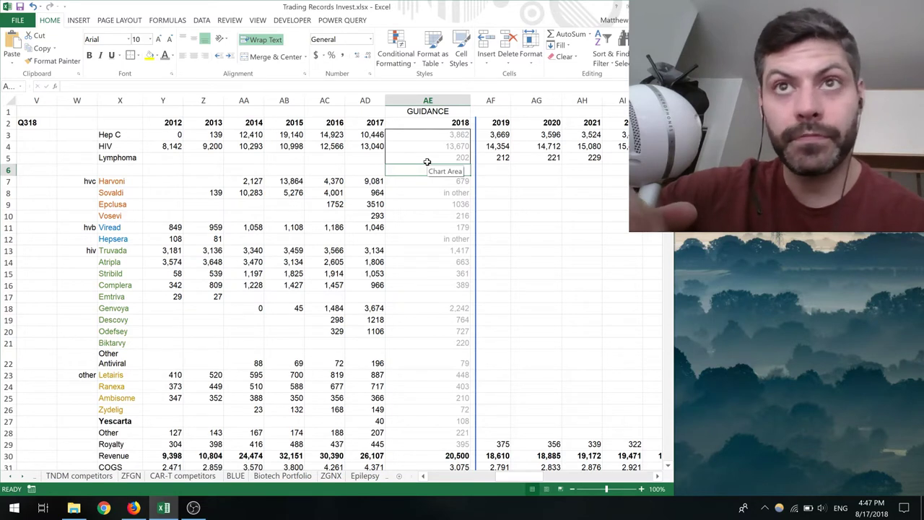
key("Escape")
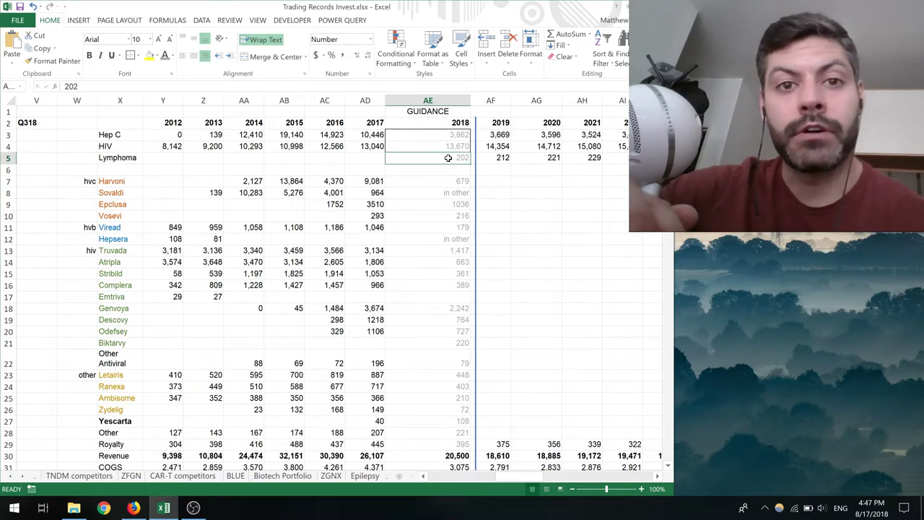
left_click(568, 184)
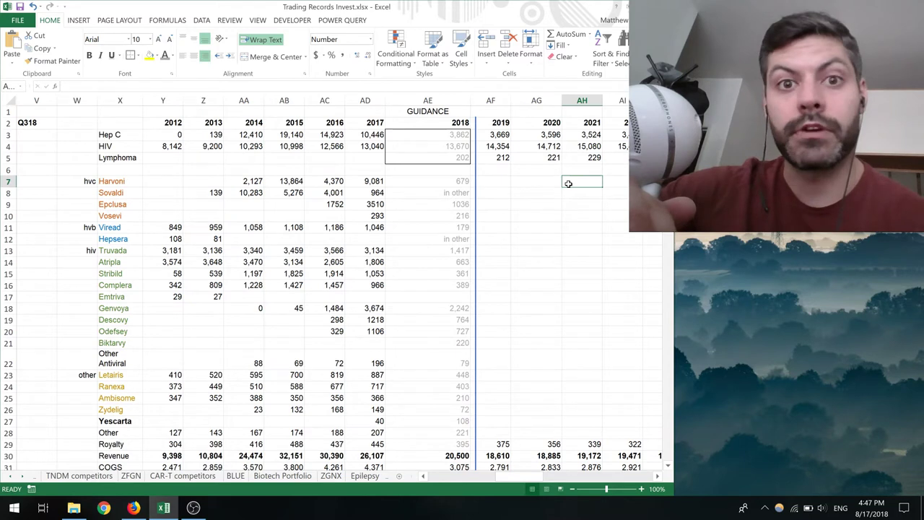
- Inspect the formula behind the 2019 Lymphoma projection in AF5 and look along the row's projections for the following years
left_click(499, 155)
double_click(499, 155)
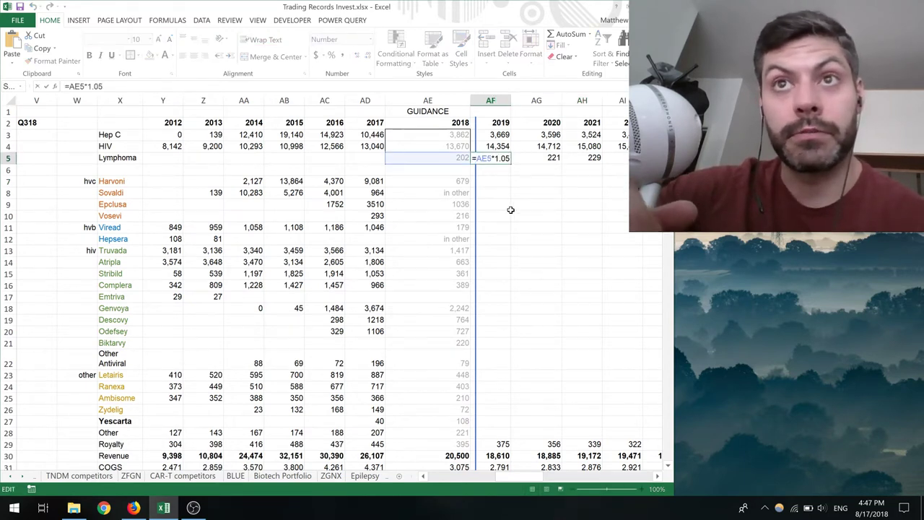
key("Return")
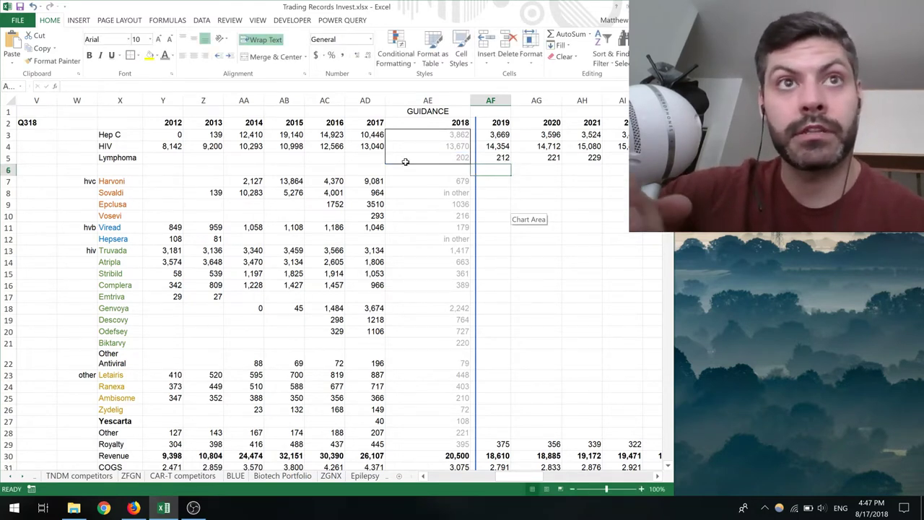
left_click(543, 176)
left_click(549, 180)
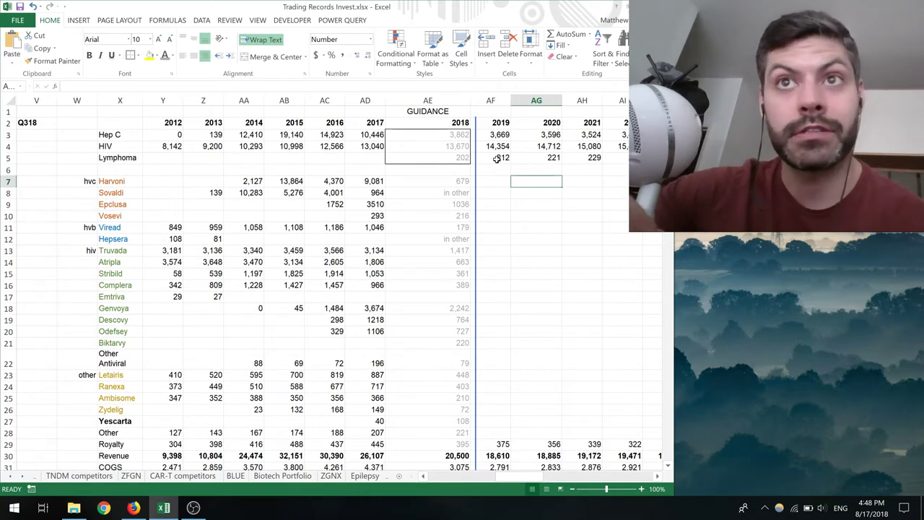
left_click_drag(497, 158, 625, 158)
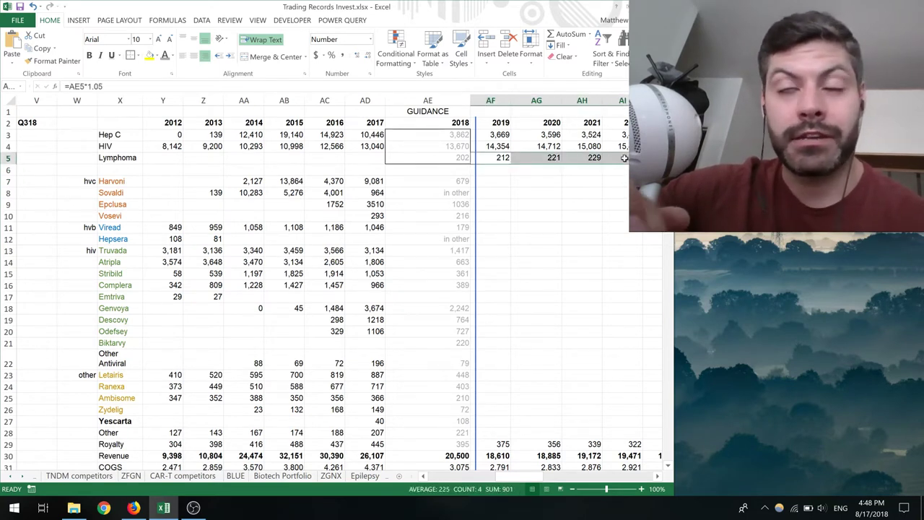
left_click(593, 182)
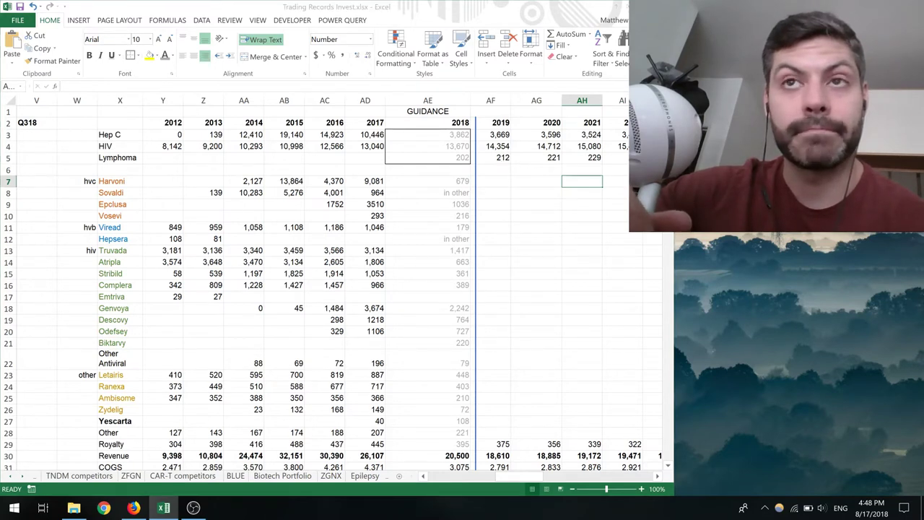
- Widen the spreadsheet window so that more of the projection year columns fit in view
left_click_drag(675, 361, 741, 361)
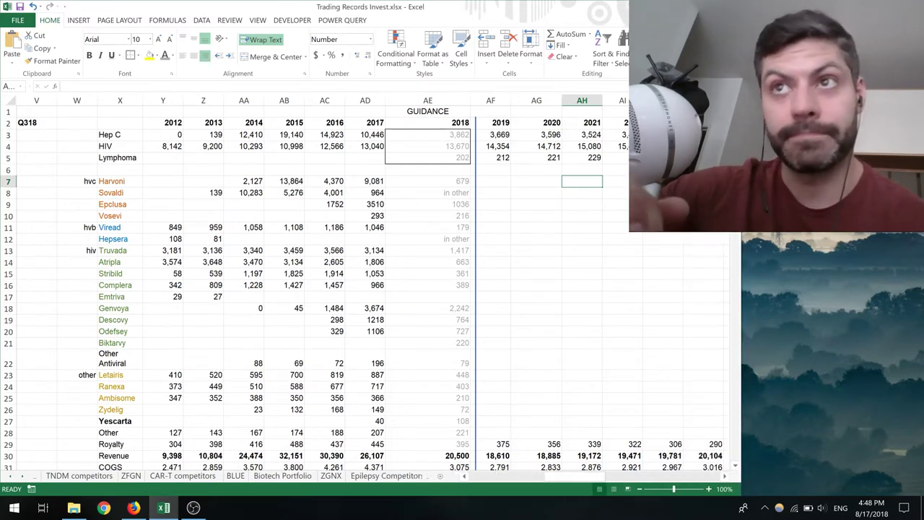
left_click(626, 393)
right_click(627, 394)
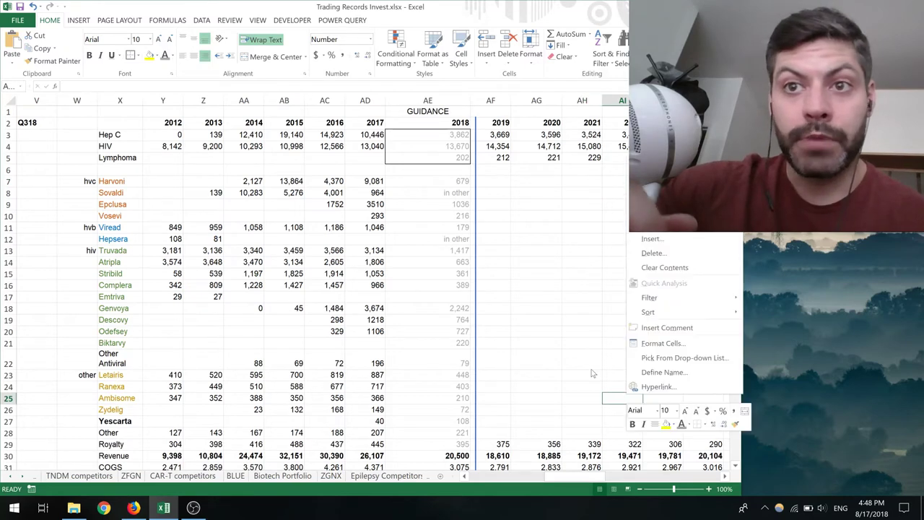
- Examine the Royalty projections and inspect the formulas behind 2020 Royalty in AG29 and 2020 Revenue in AG30
scroll(592, 371, "down", 3)
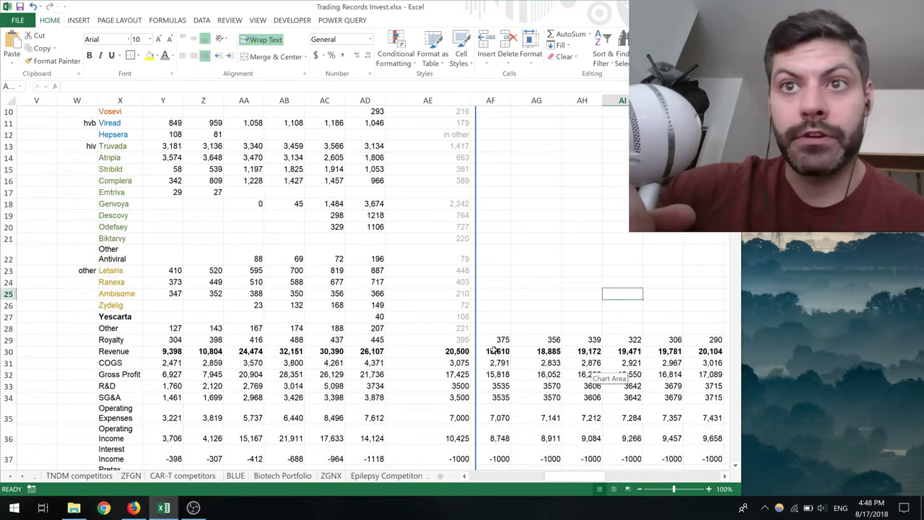
left_click(506, 340)
key("ctrl+Left")
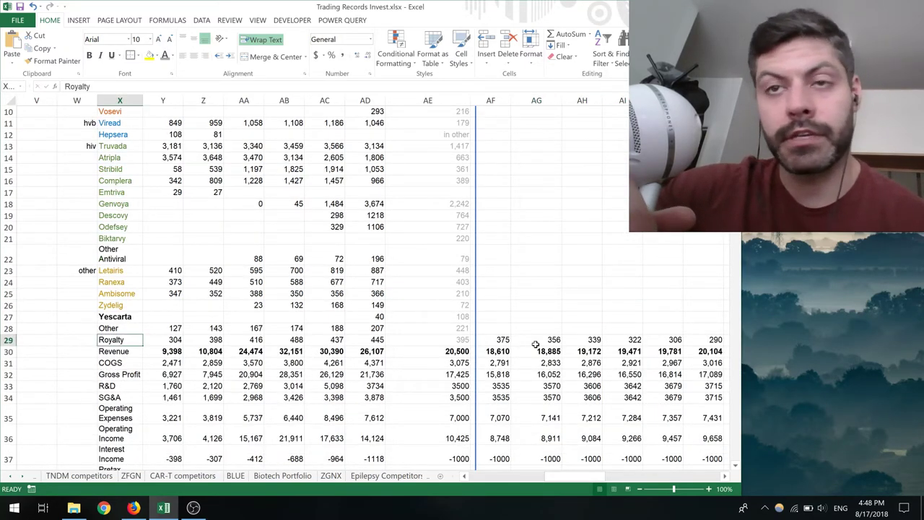
left_click(535, 341)
key("ctrl+Down")
scroll(533, 306, "up", 5)
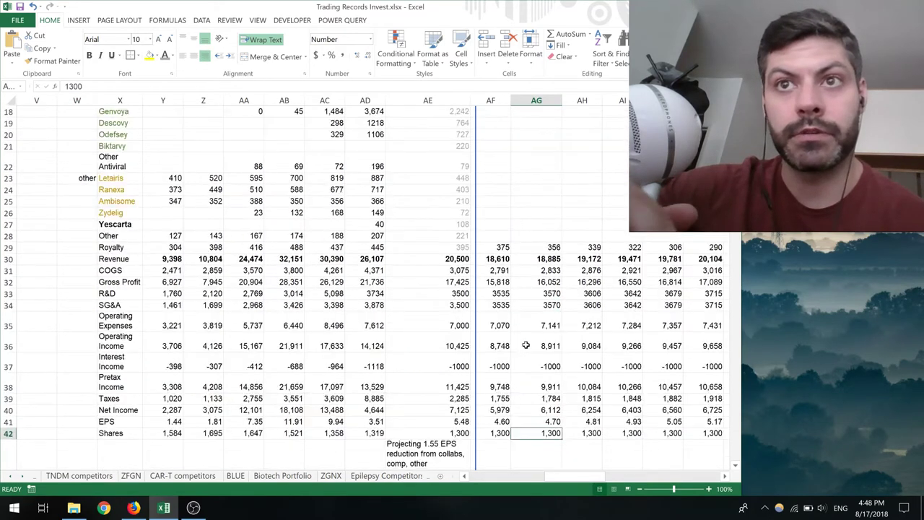
left_click(551, 281)
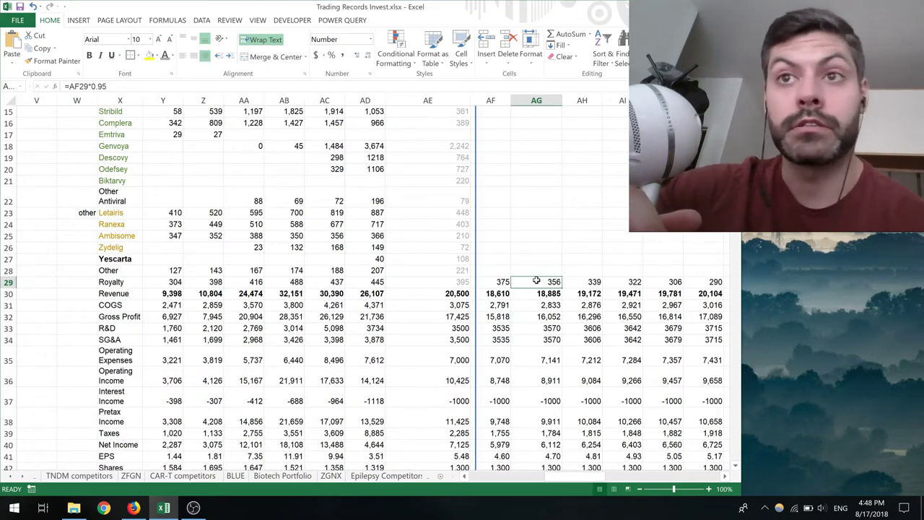
double_click(536, 281)
key("Return")
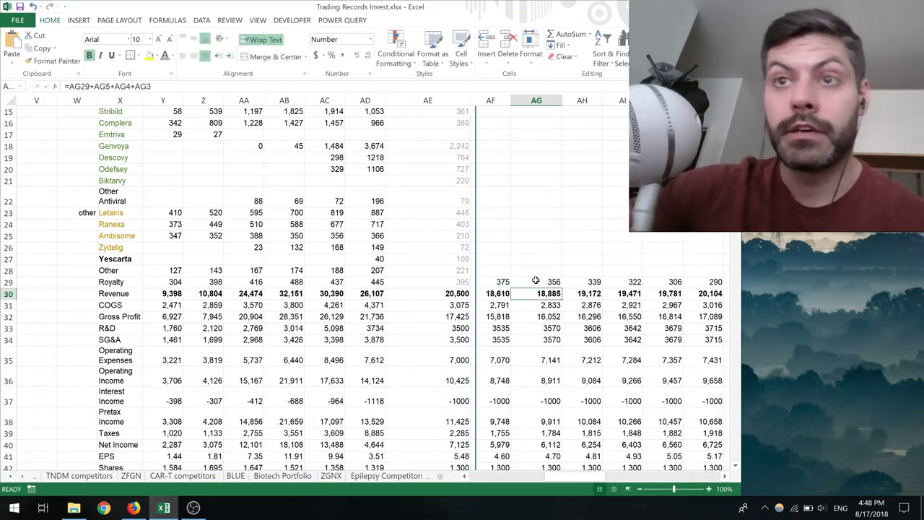
left_click(534, 281)
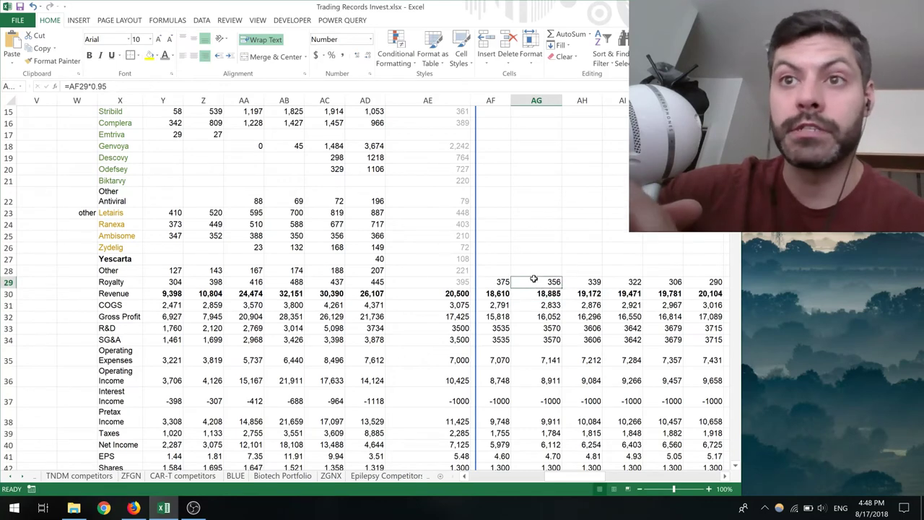
- Review the projected income statement from revenue to EPS and compare the revenue, Hep C and HIV growth rates
scroll(533, 280, "down", 3)
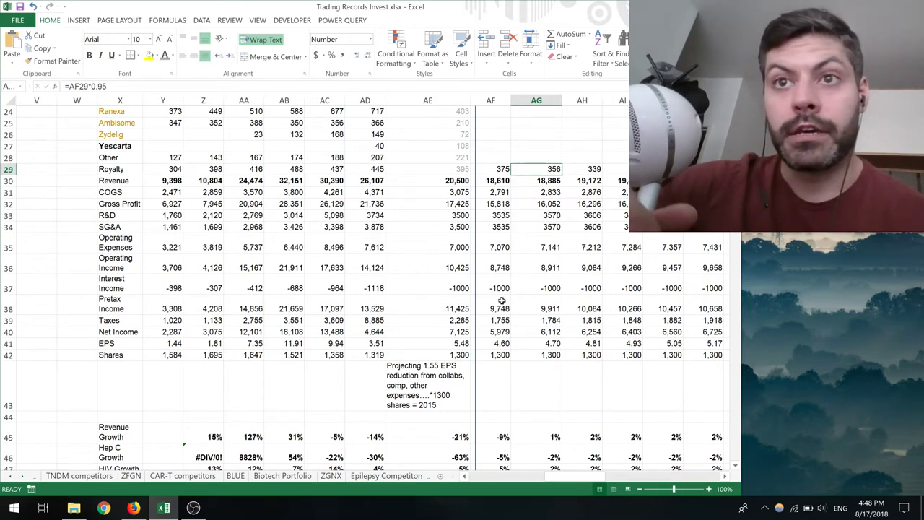
scroll(526, 441, "down", 1)
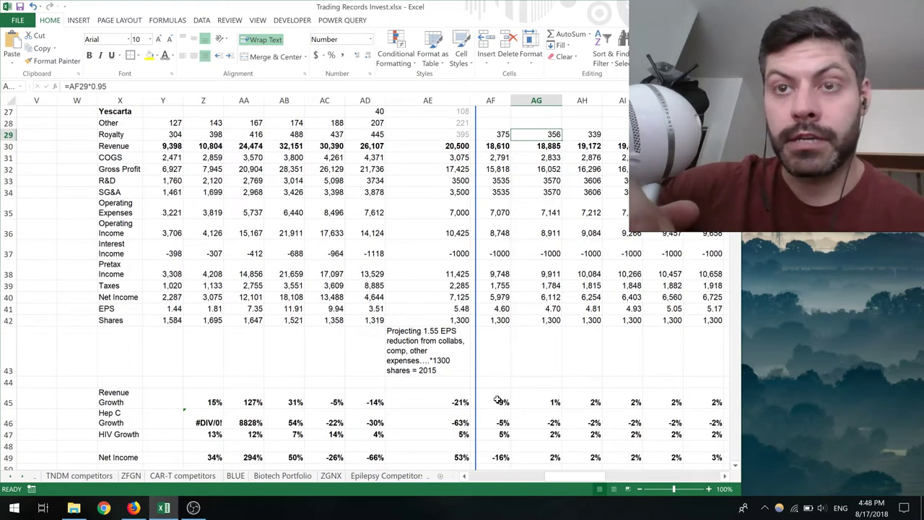
scroll(505, 345, "up", 7)
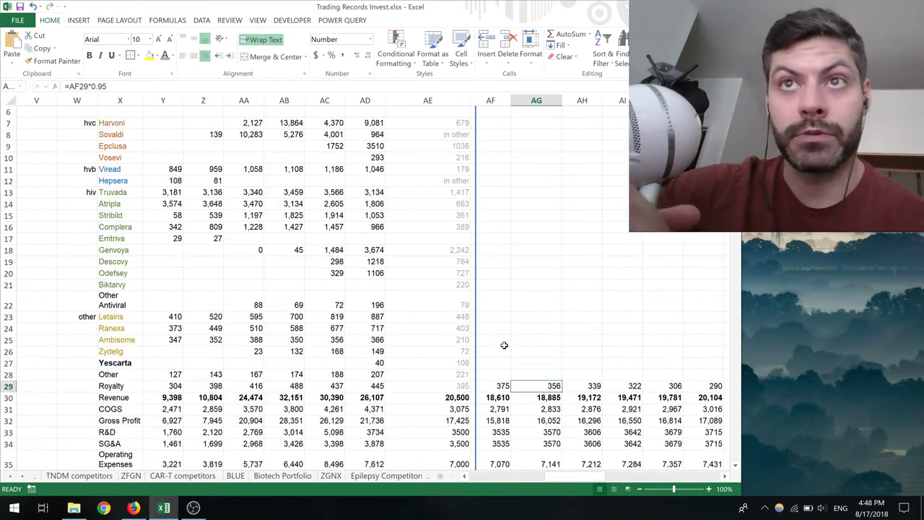
scroll(504, 345, "down", 6)
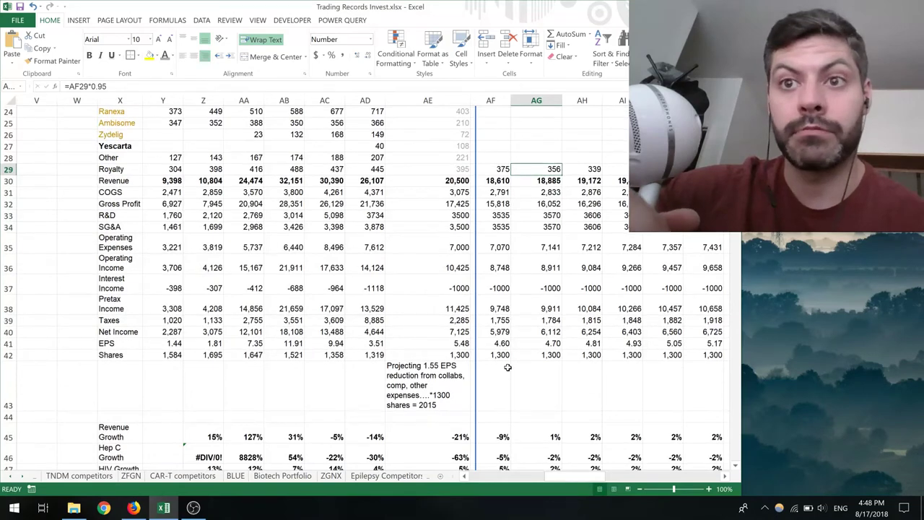
scroll(509, 370, "down", 1)
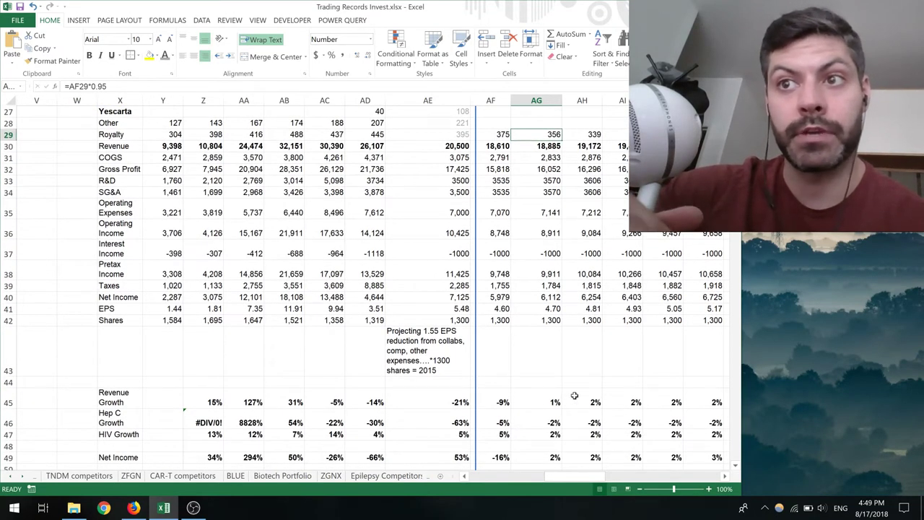
- Examine the valuation block beside the projections, checking the NPV formula, the share count and the resulting value per share
left_click(725, 476)
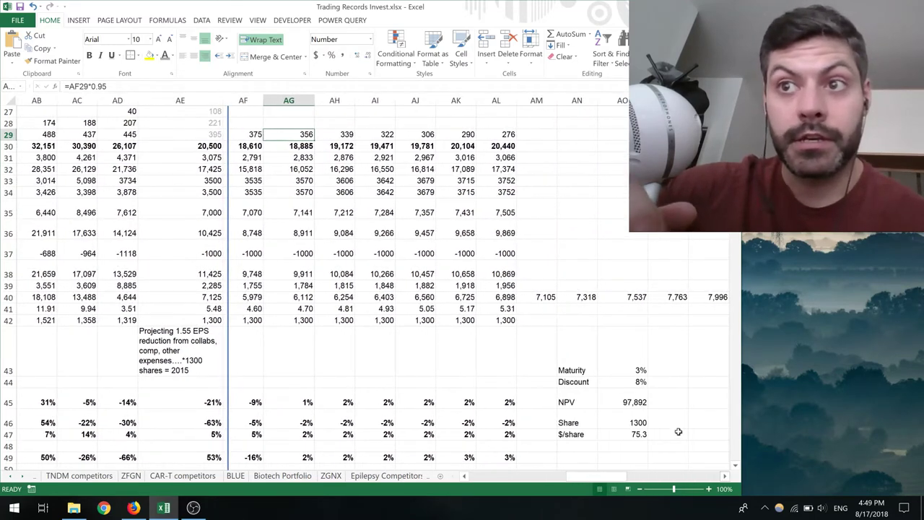
left_click(627, 393)
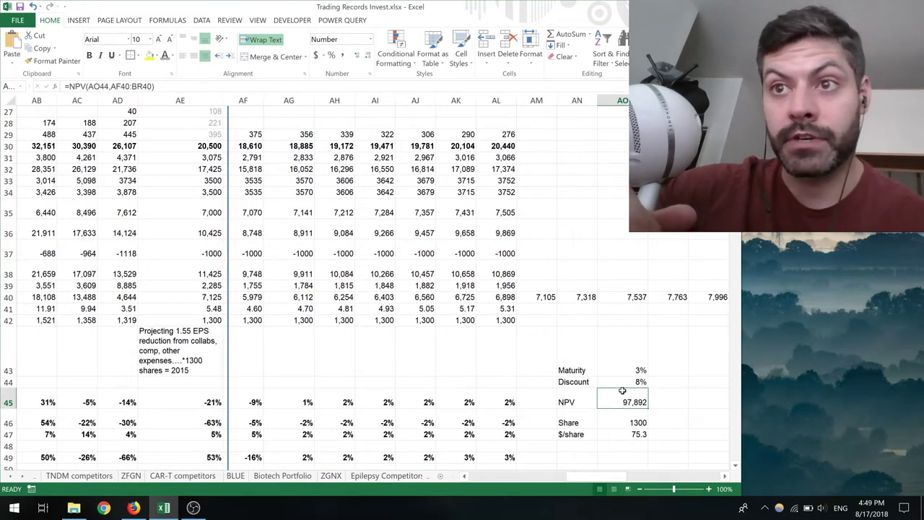
left_click(624, 425)
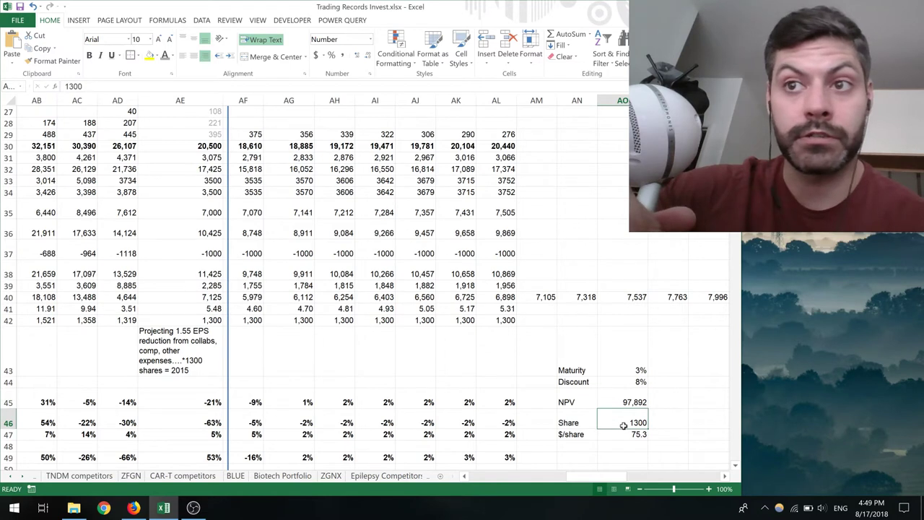
left_click_drag(623, 434, 588, 432)
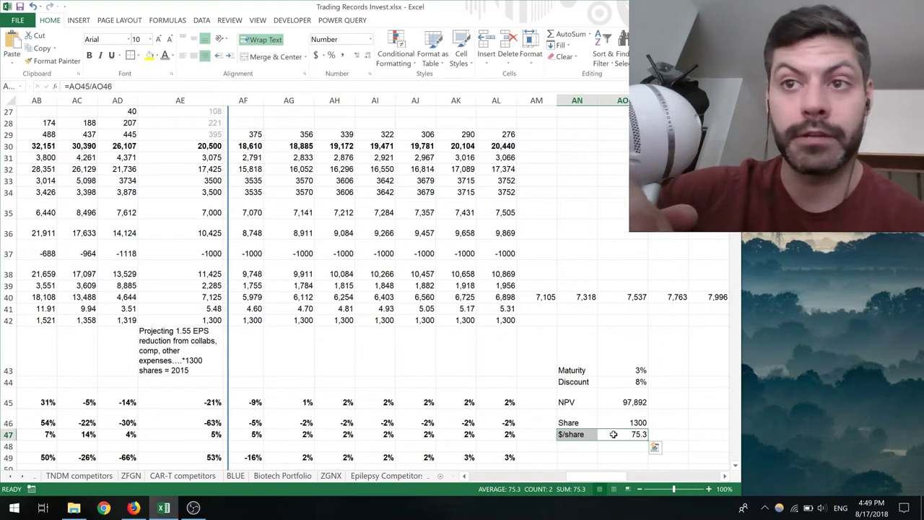
left_click(621, 447)
left_click(623, 457)
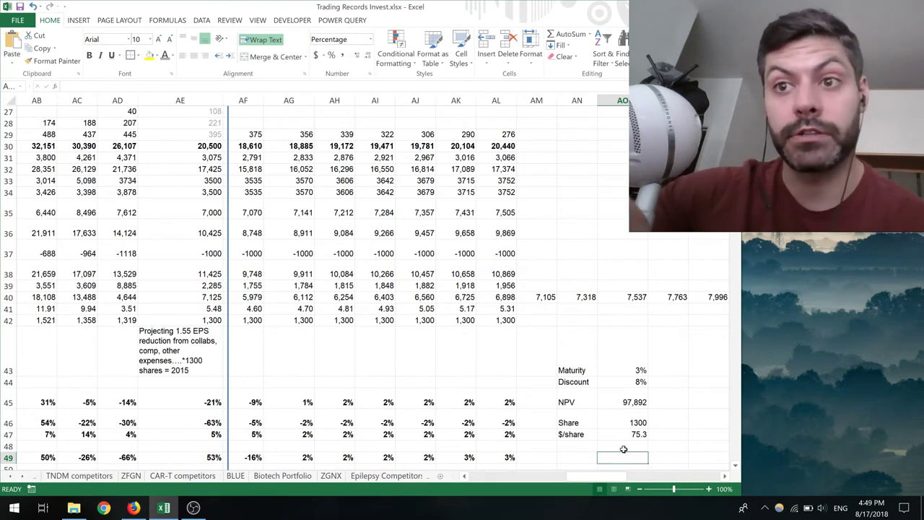
- Return to the 2018 column and inspect the Net Income formula in AE40 and the EPS reduction note in AE43
left_click_drag(598, 478, 584, 480)
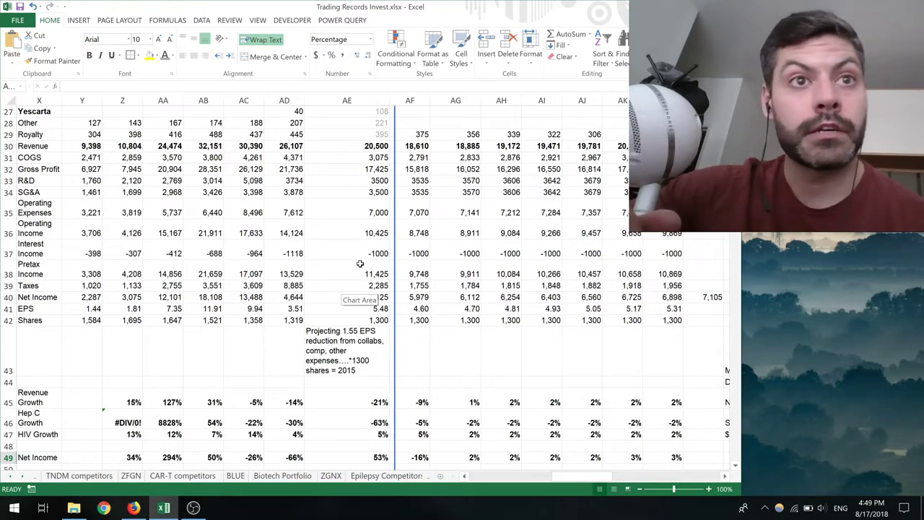
double_click(352, 297)
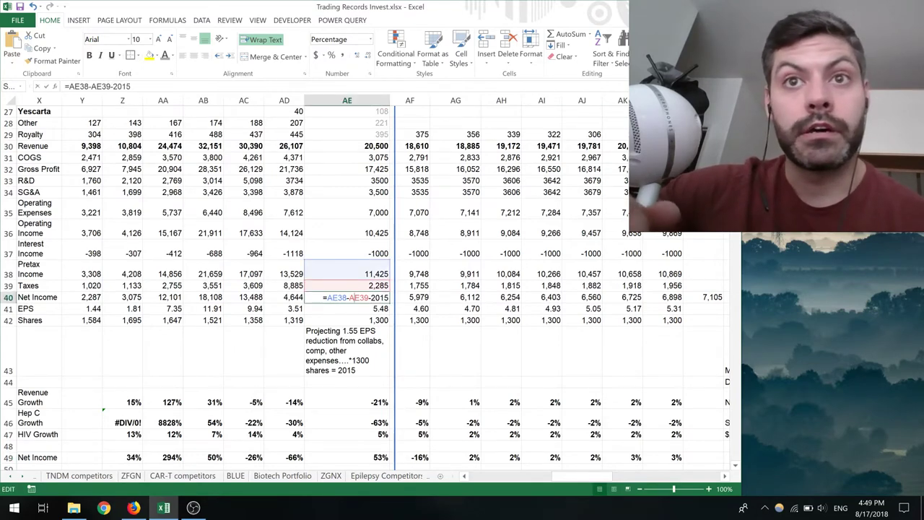
key("Return")
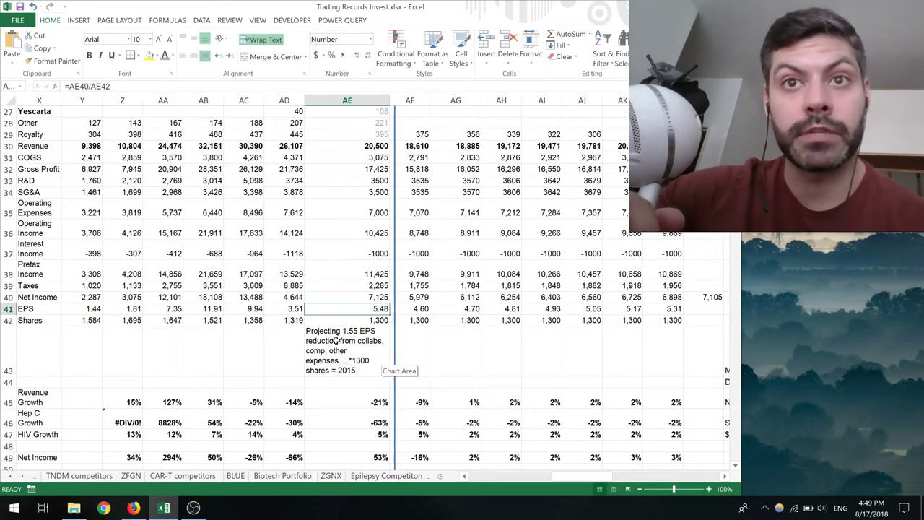
left_click(348, 333)
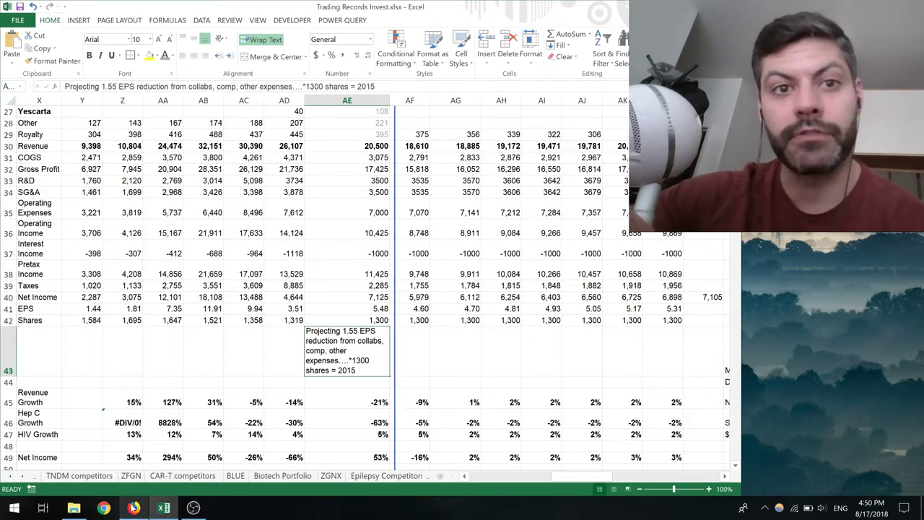
- Switch to Firefox and find the HIV and Liver Diseases Programs updates in Gilead's second-quarter 2018 press release
left_click(135, 510)
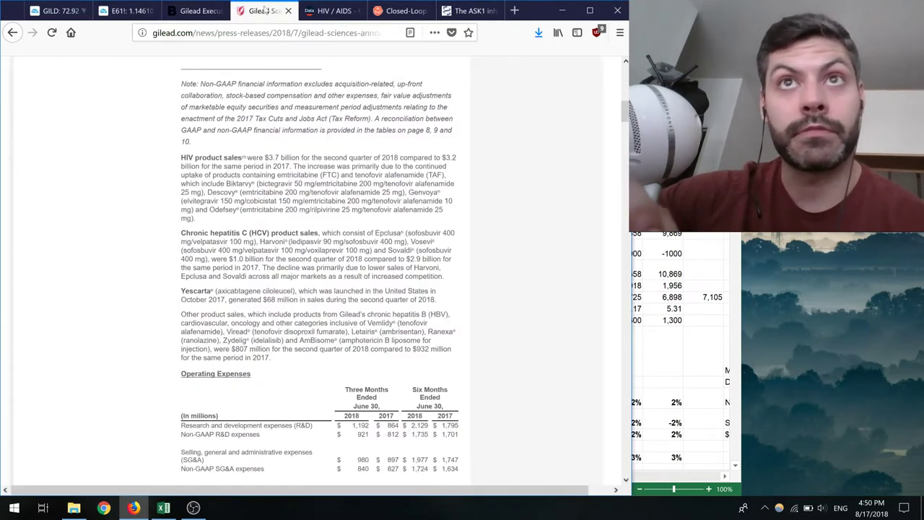
left_click(265, 11)
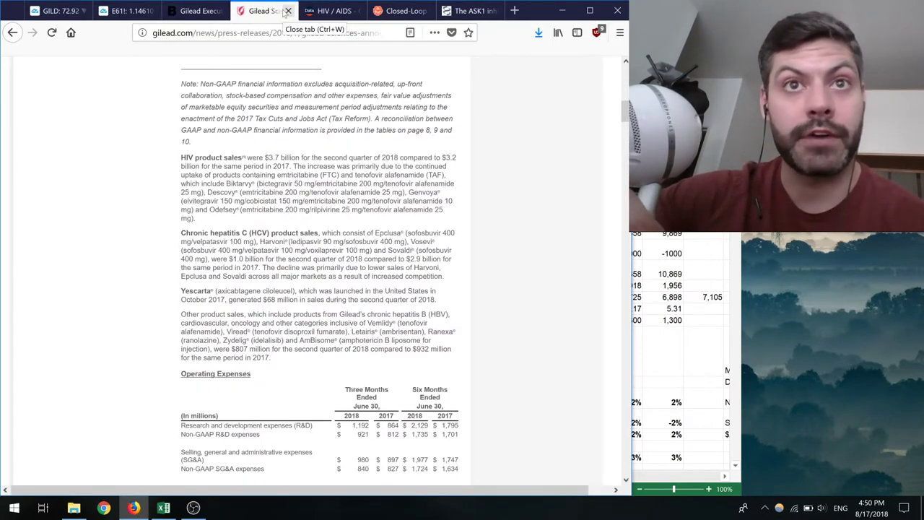
left_click(329, 11)
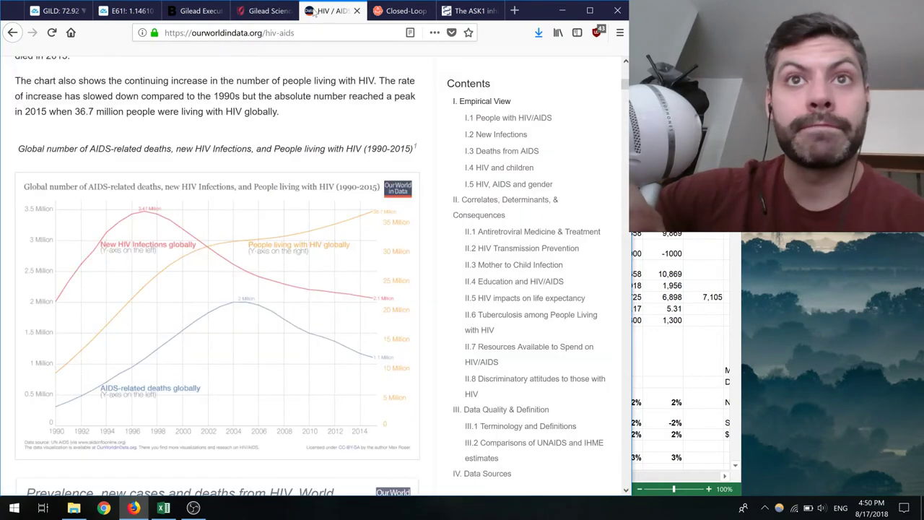
left_click(289, 10)
scroll(317, 274, "down", 3)
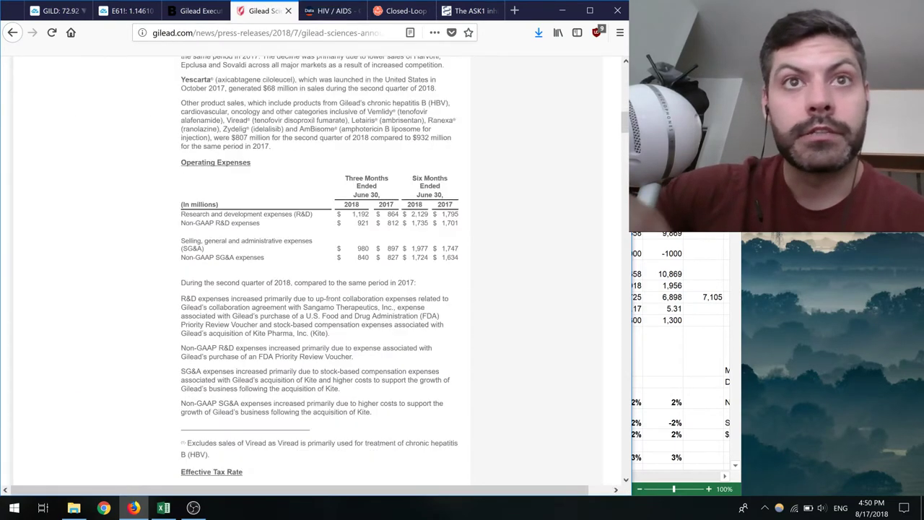
scroll(384, 263, "down", 10)
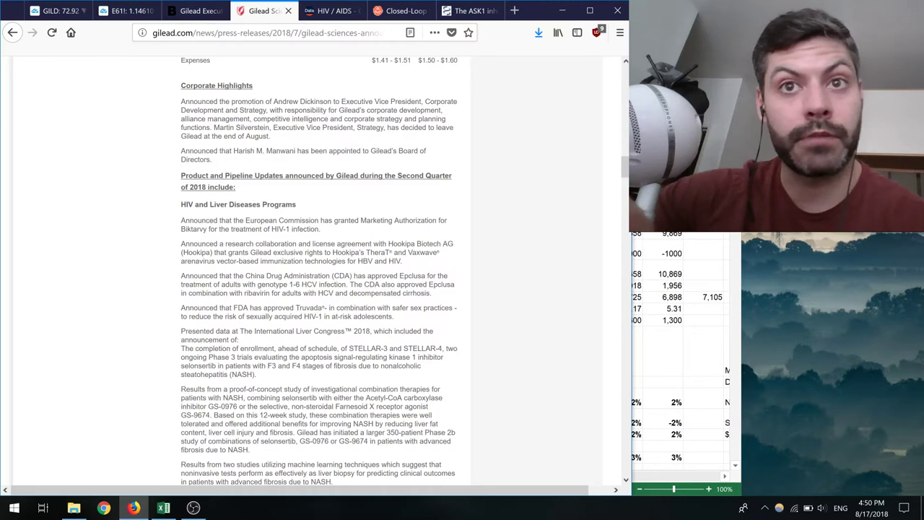
scroll(318, 271, "down", 2)
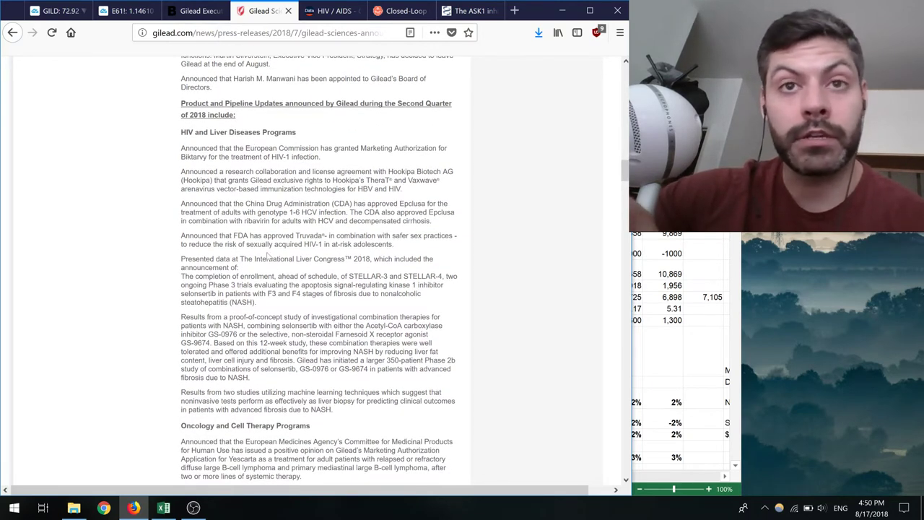
- Highlight the NASH combination study passage and the drug name selonsertib in the liver disease updates
left_click_drag(282, 326, 292, 359)
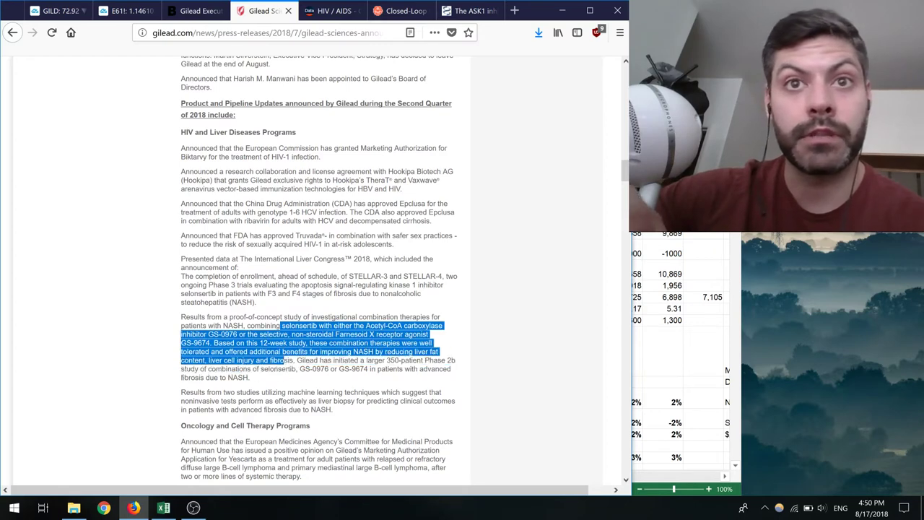
left_click(279, 316)
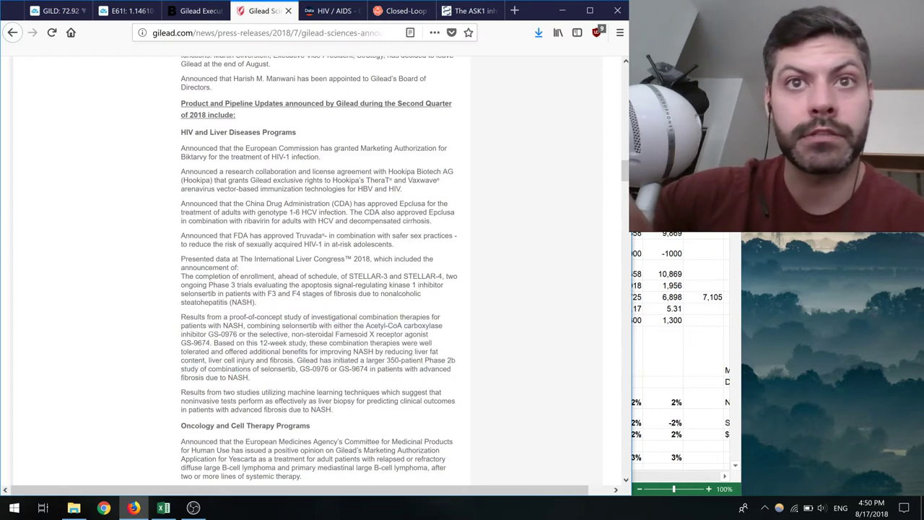
double_click(300, 326)
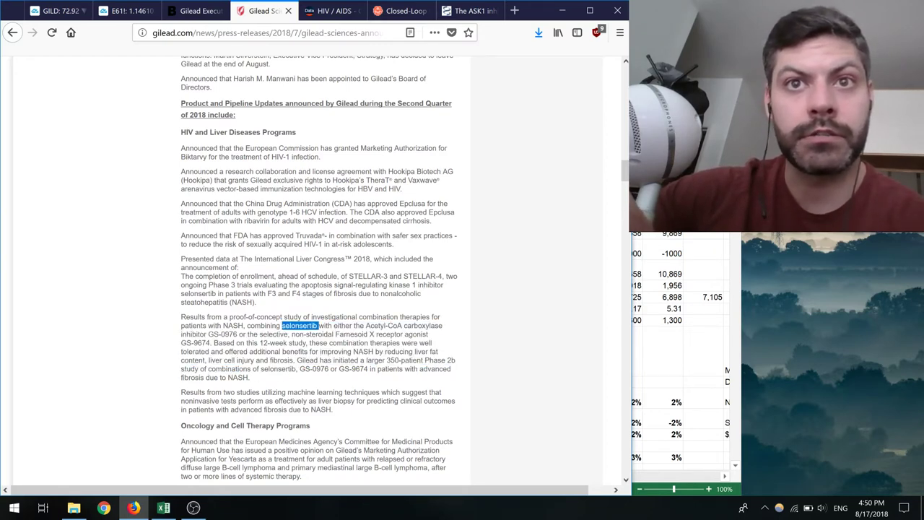
left_click(335, 312)
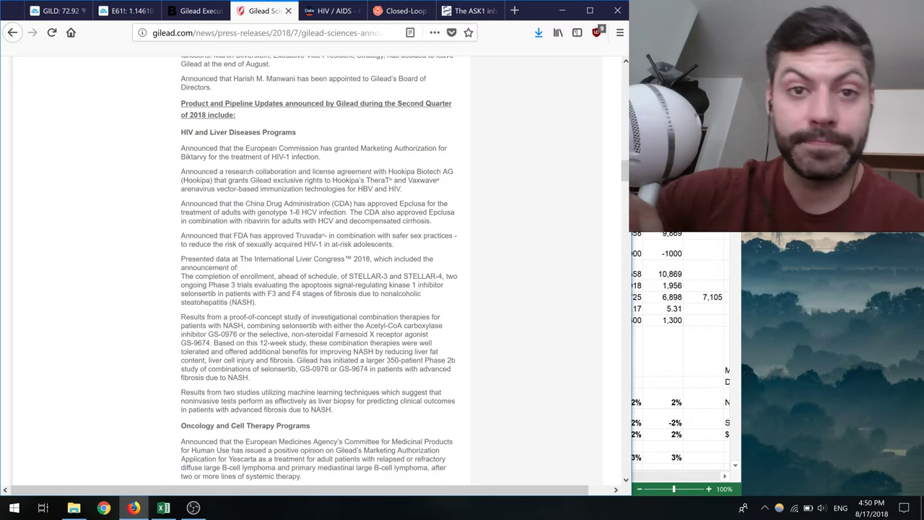
- Open the PubMed abstract on selonsertib and compare the fibrosis reduction rates of the 18-mg selonsertib and simtuzumab-alone groups
left_click(470, 11)
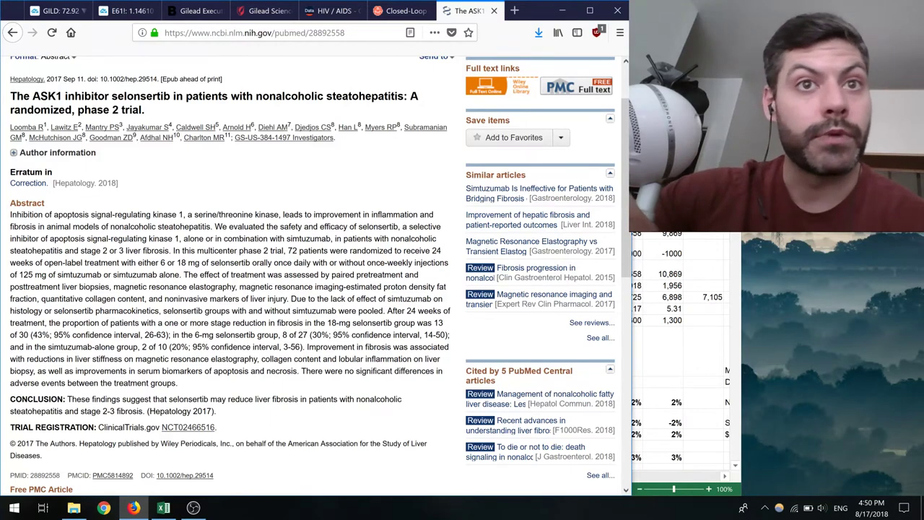
left_click_drag(306, 323, 352, 322)
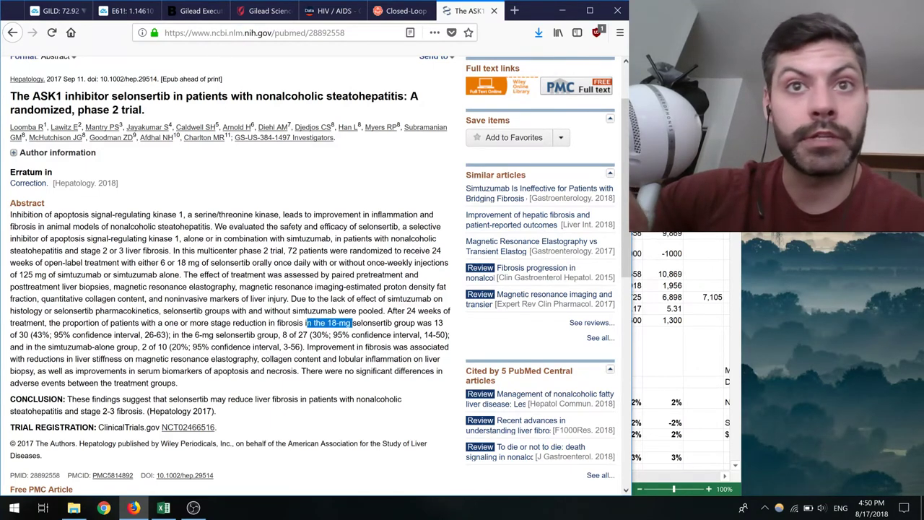
left_click(29, 333)
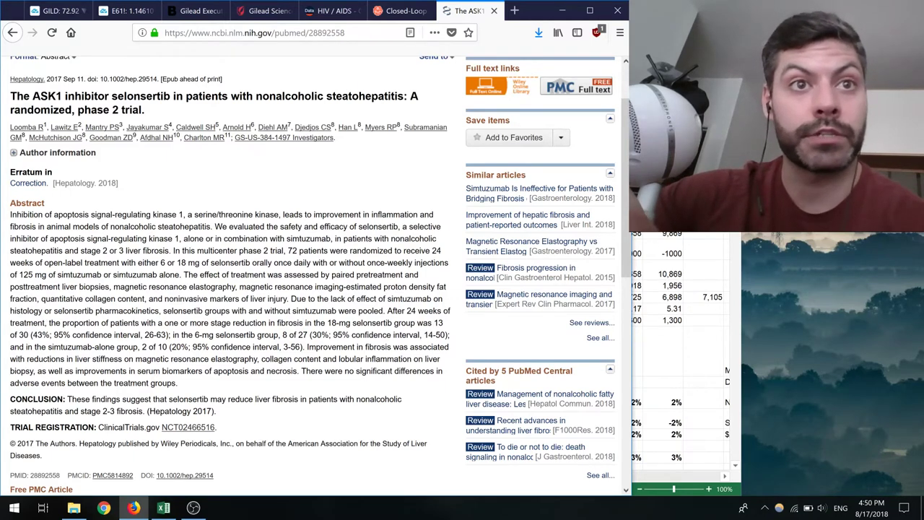
left_click_drag(33, 334, 55, 323)
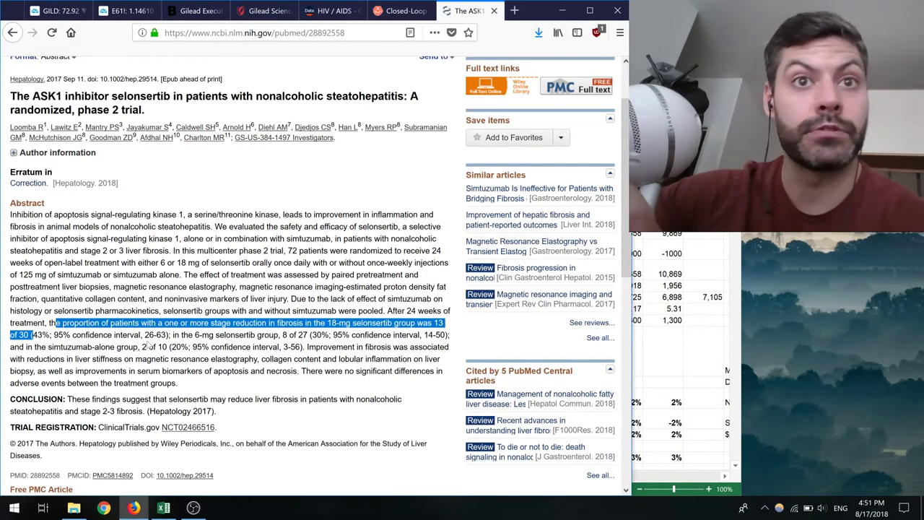
left_click_drag(161, 348, 182, 348)
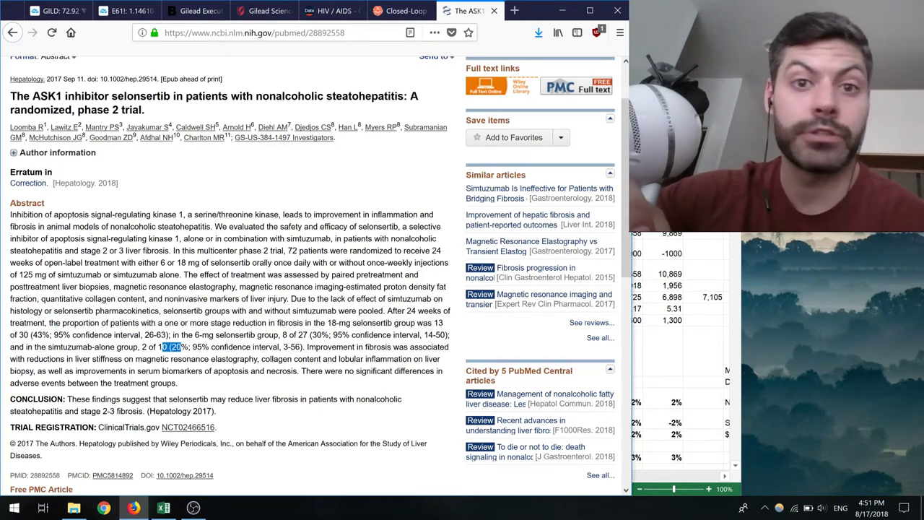
left_click(182, 347)
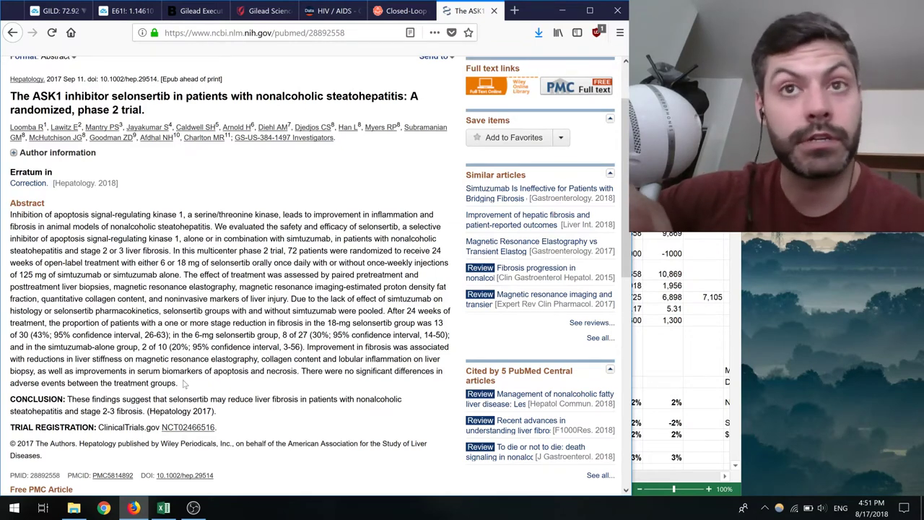
- Return to the press release and examine which drugs are combined with selonsertib for NASH, highlighting the Farnesoid X receptor agonist GS-9674
left_click(268, 13)
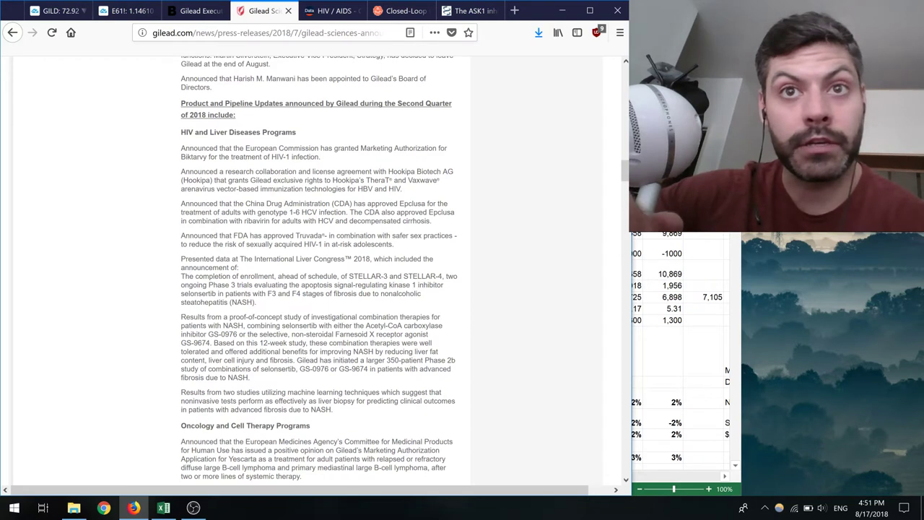
left_click_drag(334, 335, 422, 334)
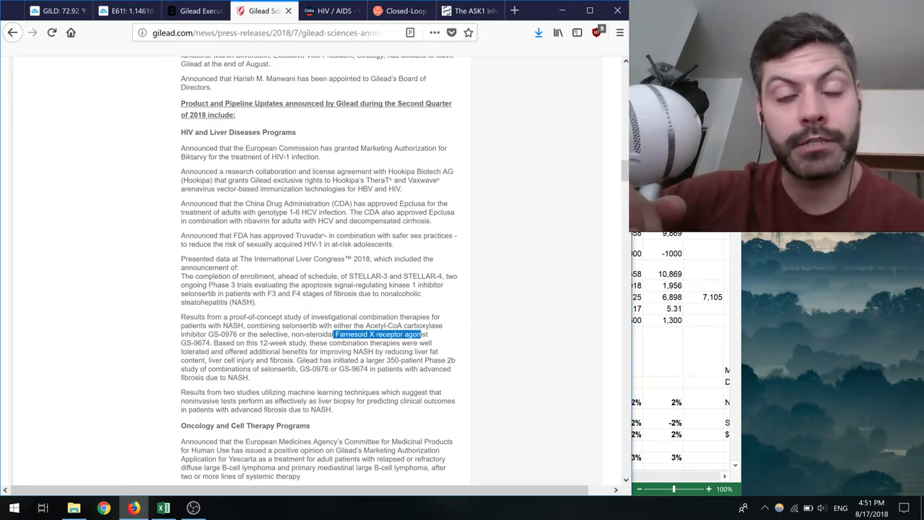
left_click(467, 328)
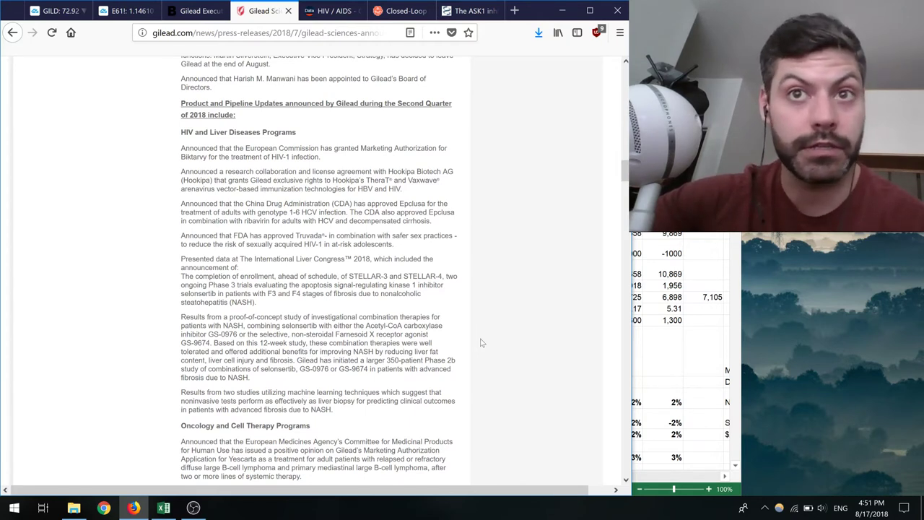
left_click_drag(295, 334, 212, 343)
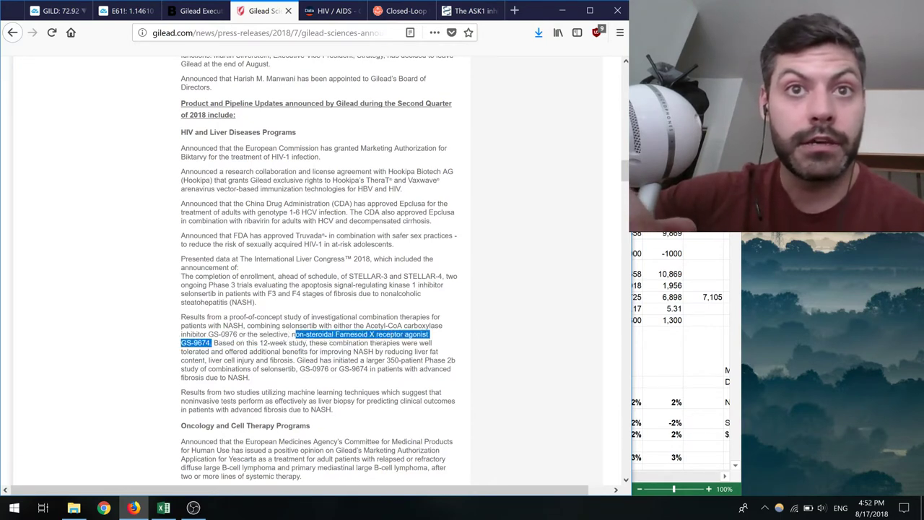
left_click_drag(272, 325, 214, 334)
left_click(214, 334)
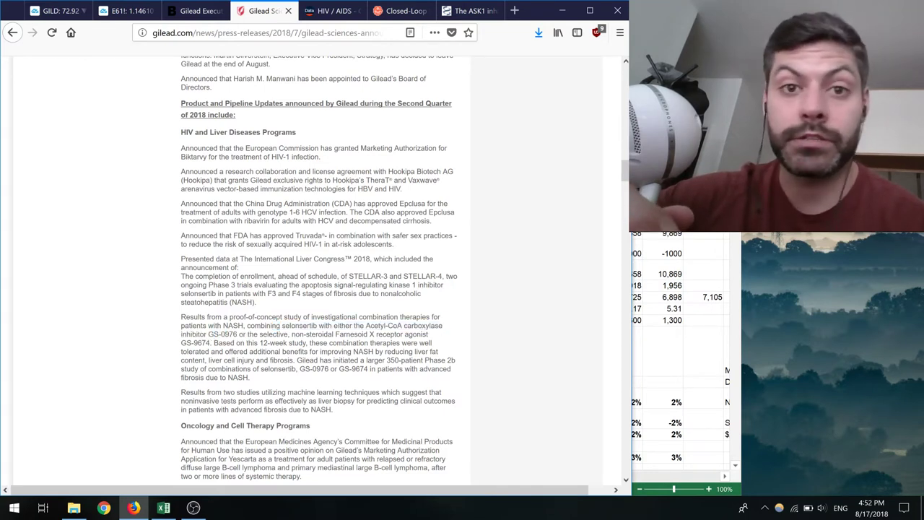
left_click_drag(277, 325, 231, 335)
left_click(231, 335)
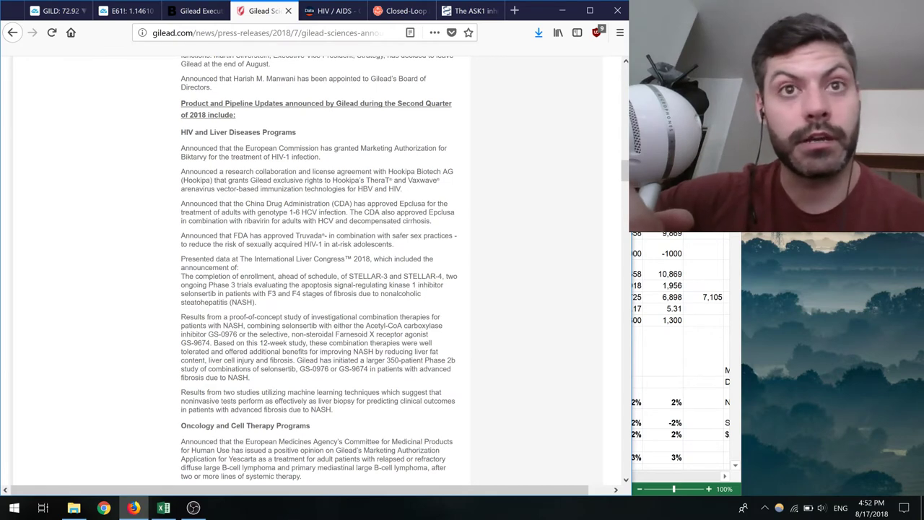
left_click_drag(217, 326, 312, 326)
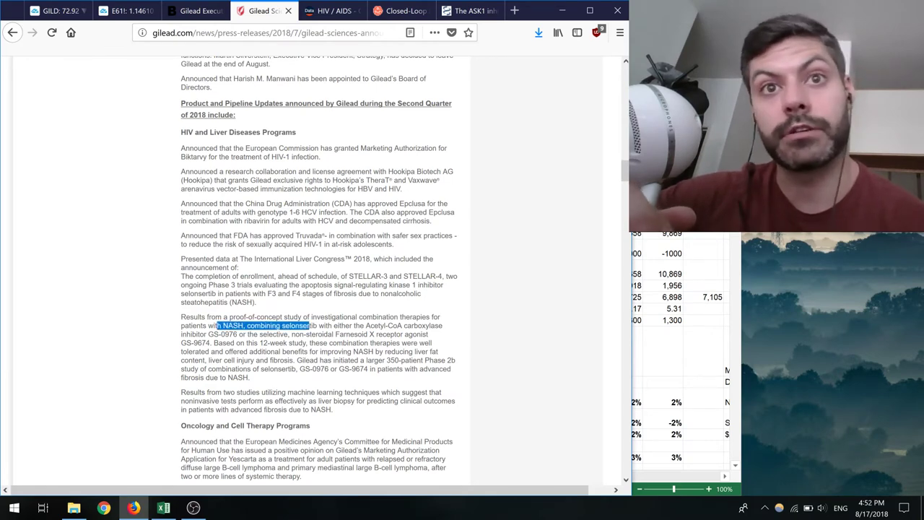
left_click(312, 326)
- Review the Oncology and Cell Therapy Programs updates, highlighting the HPV type 16 E7 solid tumor and acute lymphoblastic leukemia passages
scroll(312, 325, "down", 4)
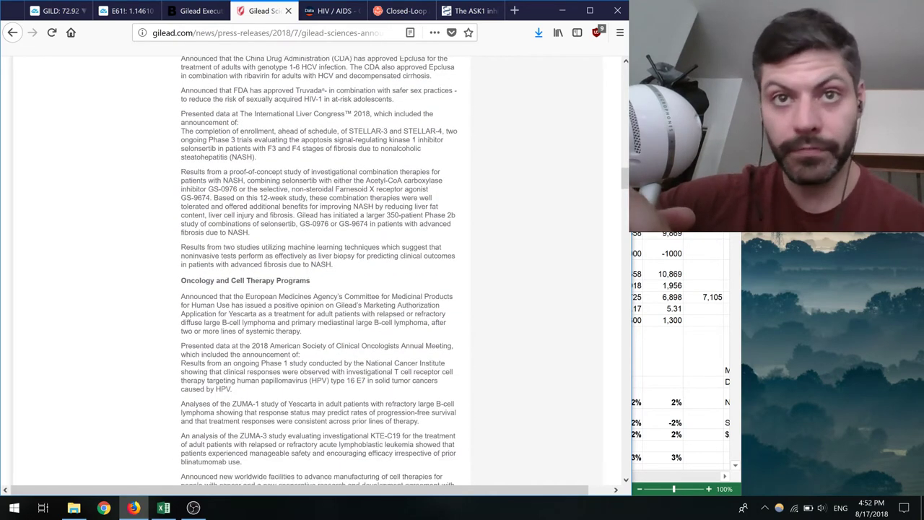
scroll(370, 390, "down", 2)
left_click_drag(368, 373, 181, 265)
left_click(181, 265)
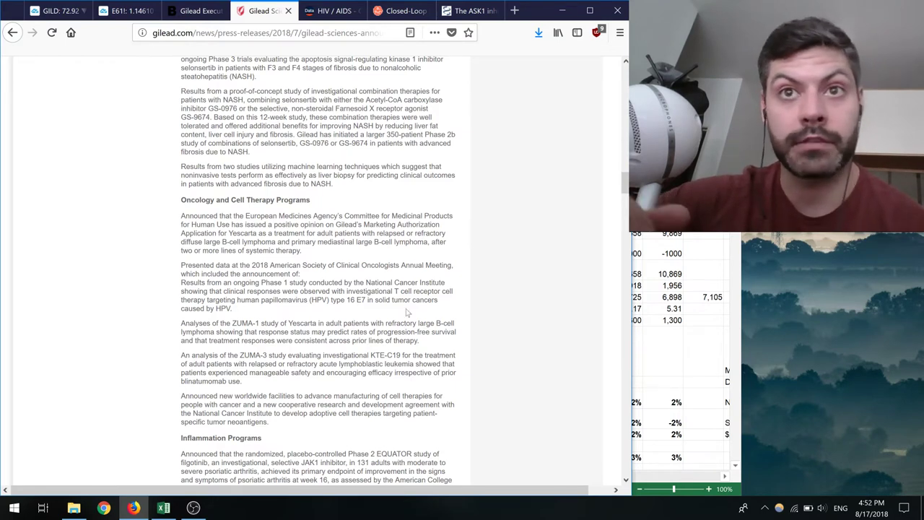
left_click_drag(345, 300, 232, 309)
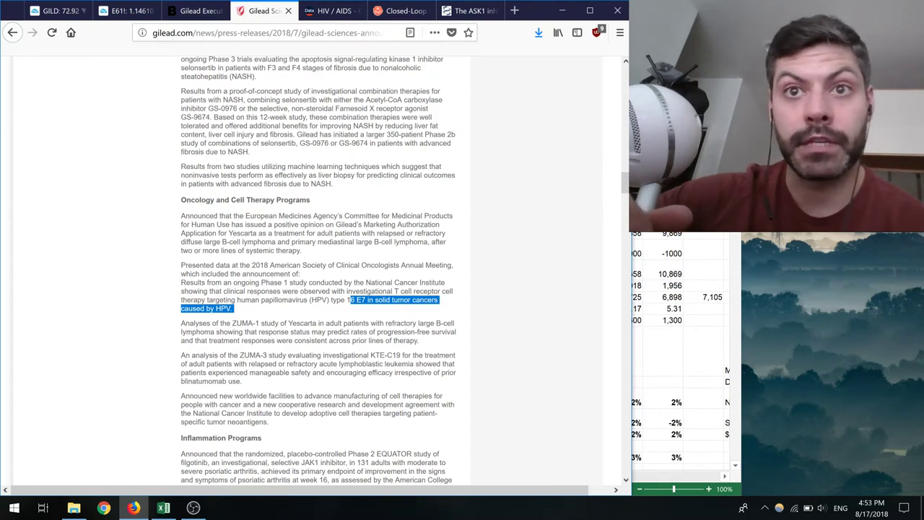
left_click_drag(315, 364, 412, 365)
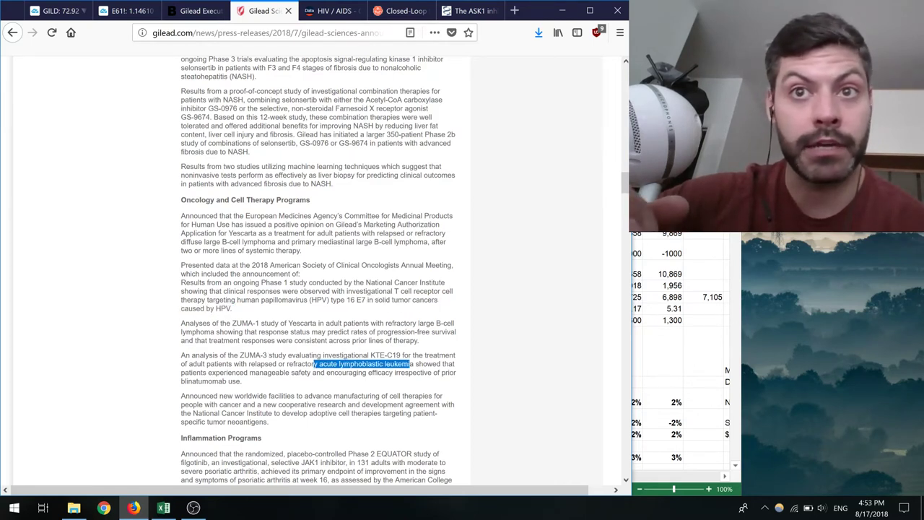
left_click(488, 331)
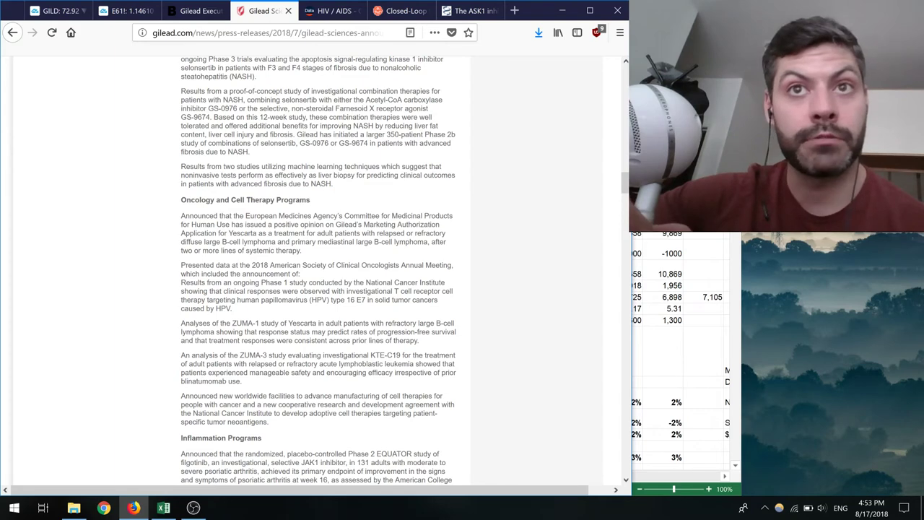
- Highlight the span of cell therapy updates from Yescarta's lymphoma indication to the manufacturing news, and continue to the Inflammation Programs section
left_click_drag(396, 242, 388, 398)
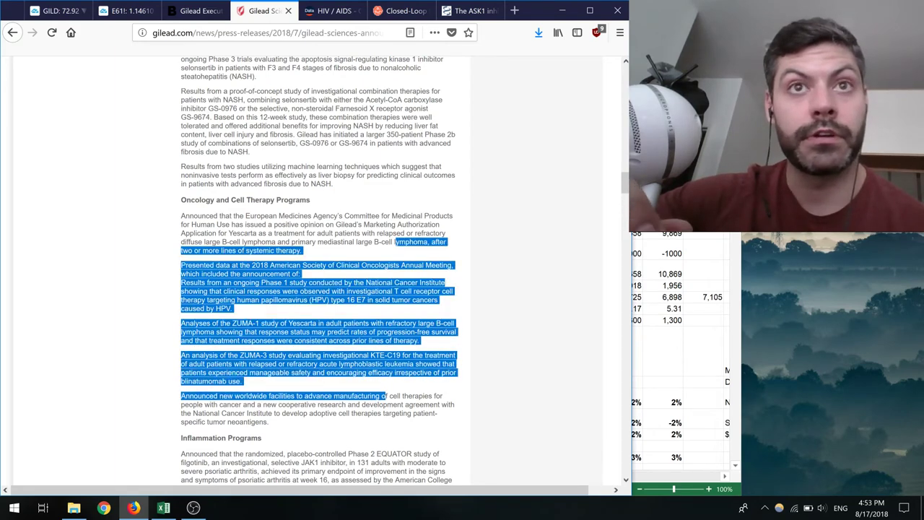
left_click(388, 397)
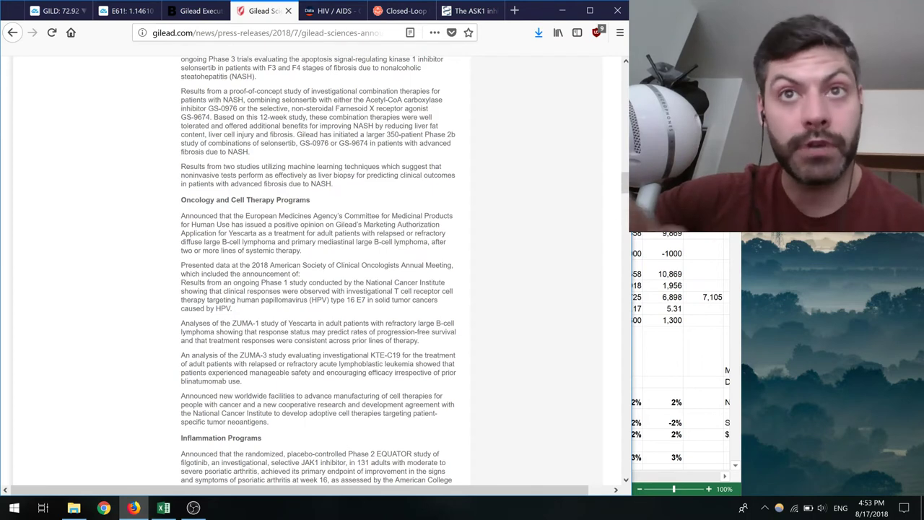
left_click_drag(346, 233, 325, 323)
left_click(477, 320)
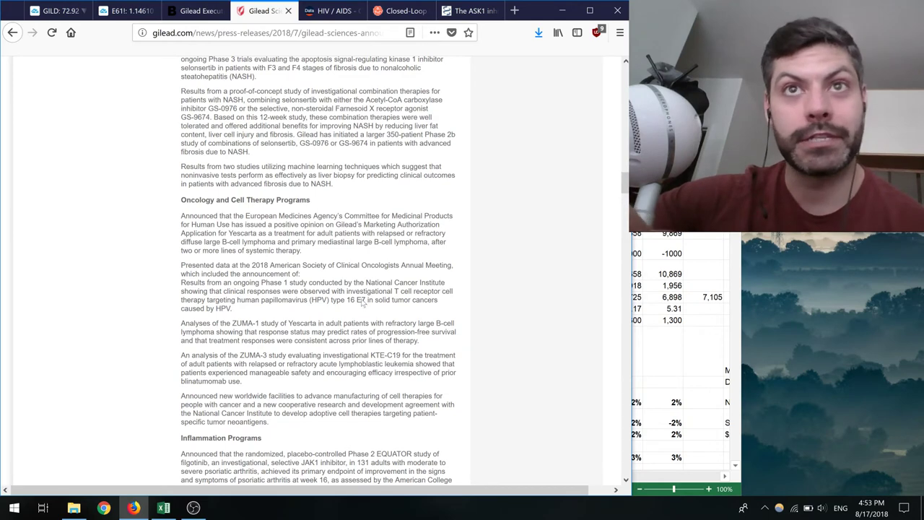
scroll(320, 271, "down", 5)
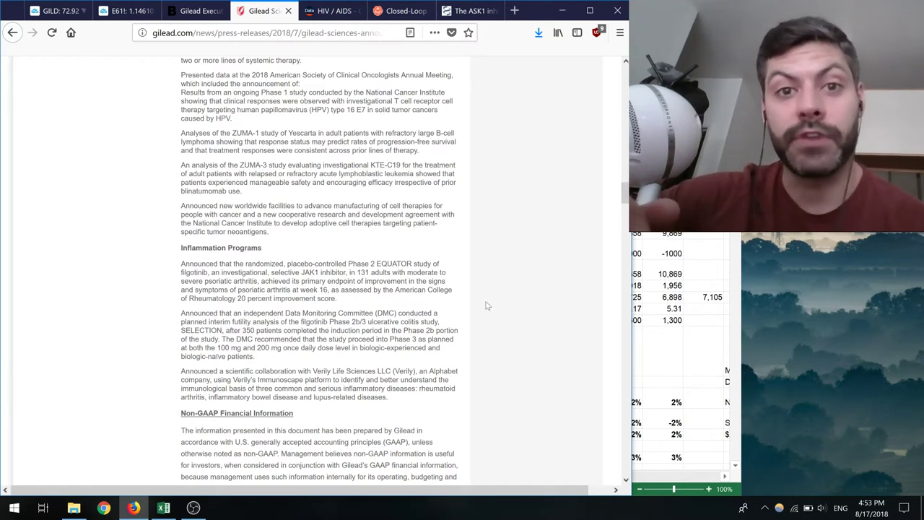
- Examine the global HIV infections and deaths chart on Our World in Data, and return to the Hep C and HIV projections in Excel
left_click(344, 14)
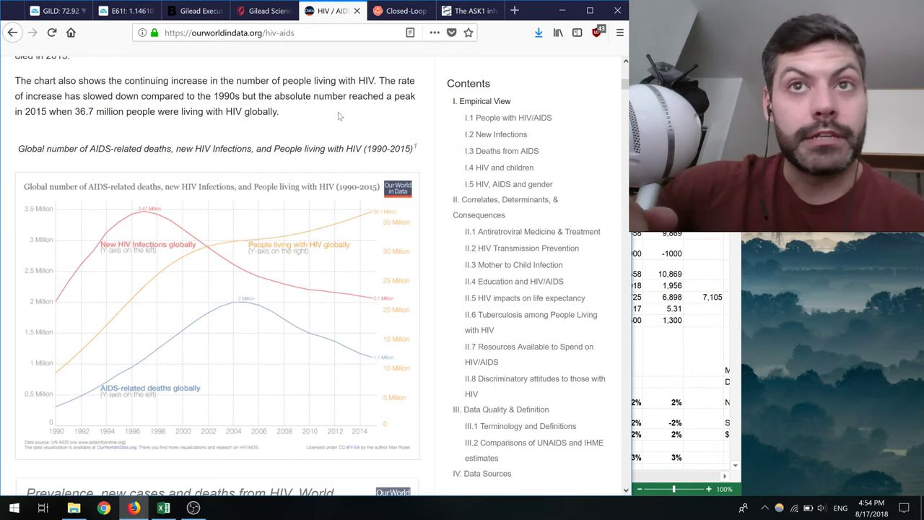
scroll(423, 142, "down", 1)
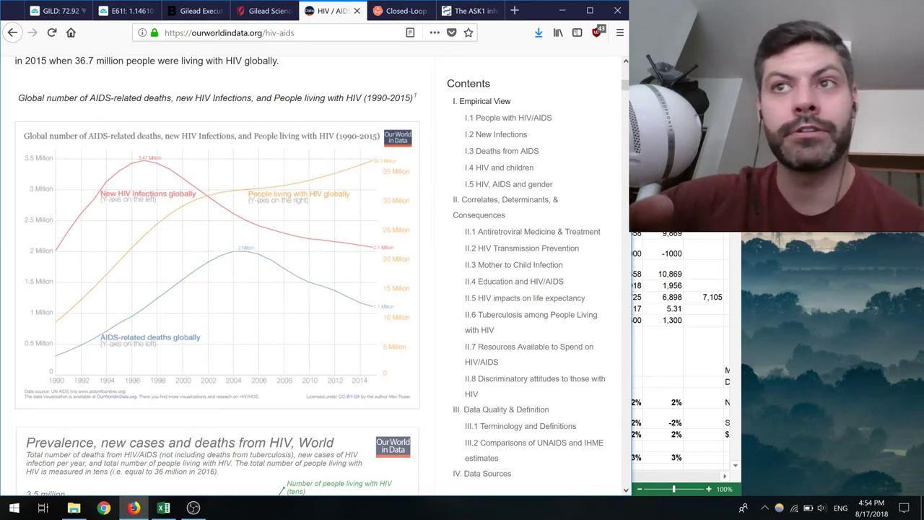
key("alt+Tab")
scroll(487, 180, "up", 9)
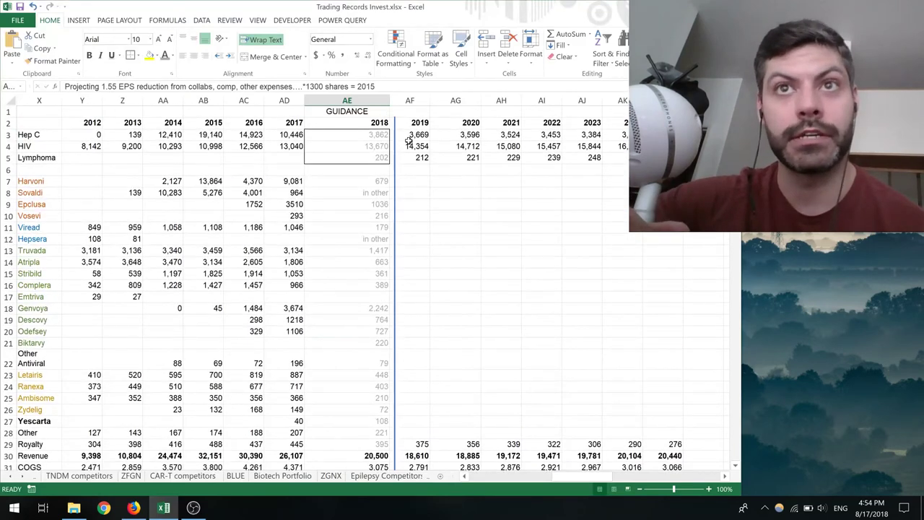
- Highlight the 2019 to 2023 Hep C and HIV projections, clear the selection, and switch back to Firefox
left_click_drag(418, 145, 598, 146)
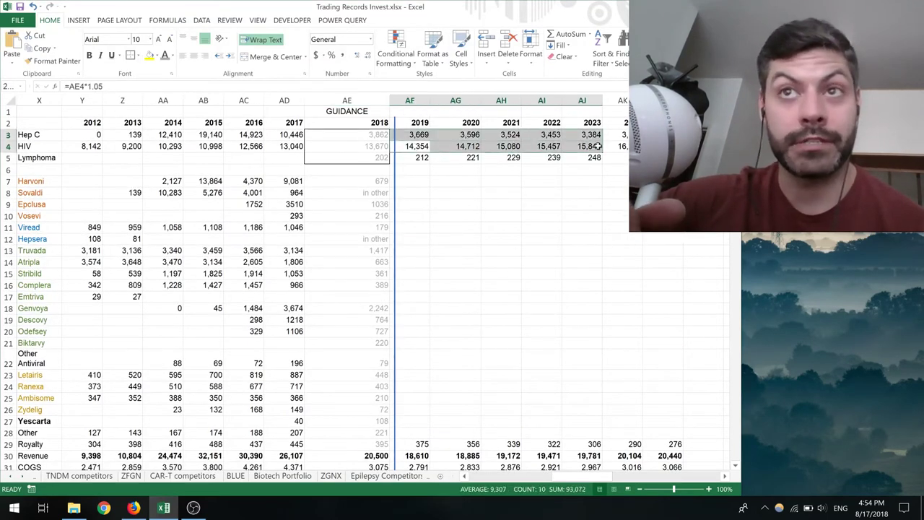
left_click(564, 228)
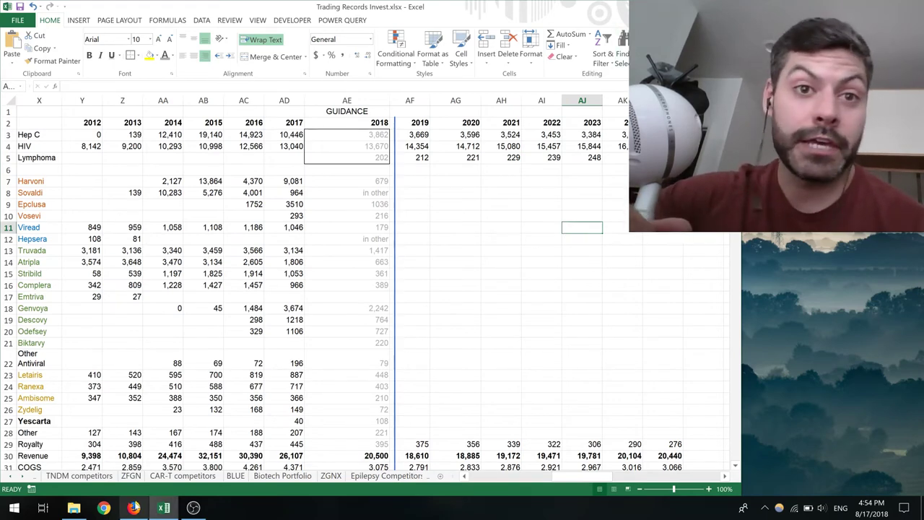
left_click(134, 508)
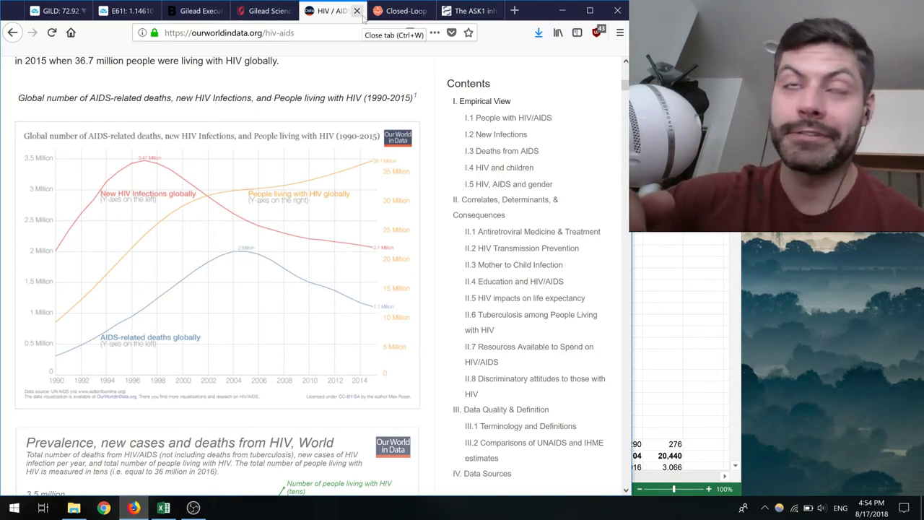
- Open the NEJM article on closed-loop insulin delivery and look over its title and the start of its abstract
left_click(398, 16)
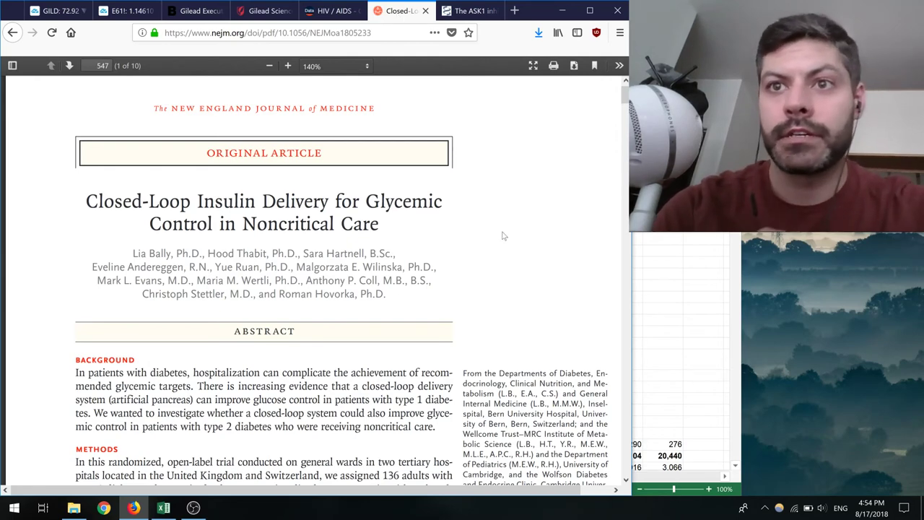
scroll(504, 236, "down", 3)
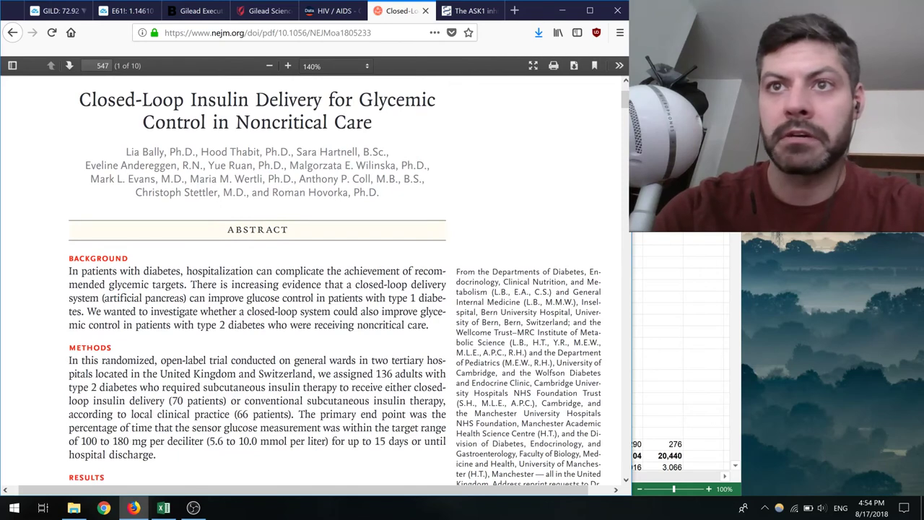
left_click_drag(500, 312, 562, 322)
left_click(562, 322)
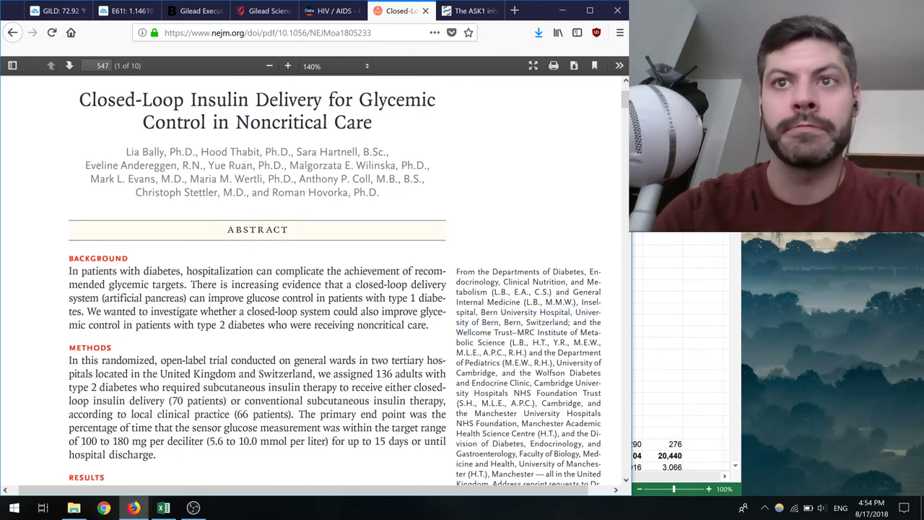
scroll(541, 244, "up", 3)
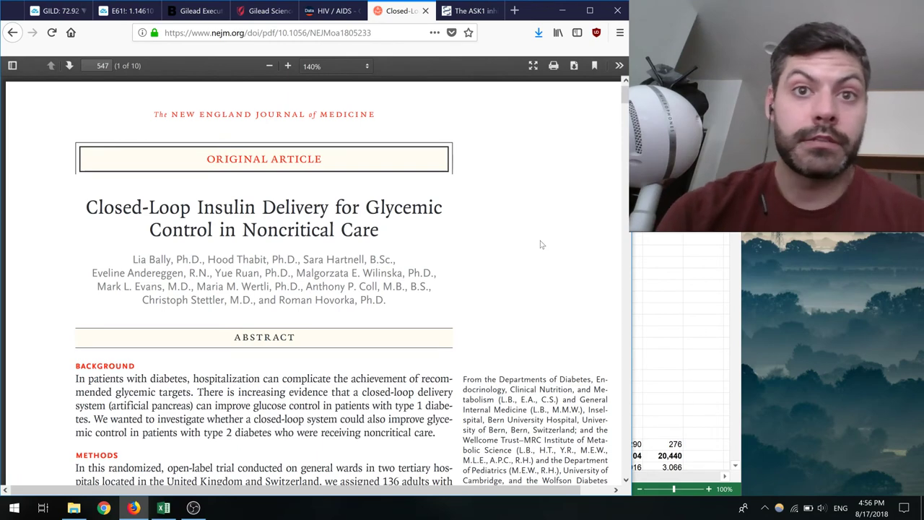
- Examine the abstract's Methods section, highlighting the number of adults assigned in the trial
scroll(542, 244, "down", 5)
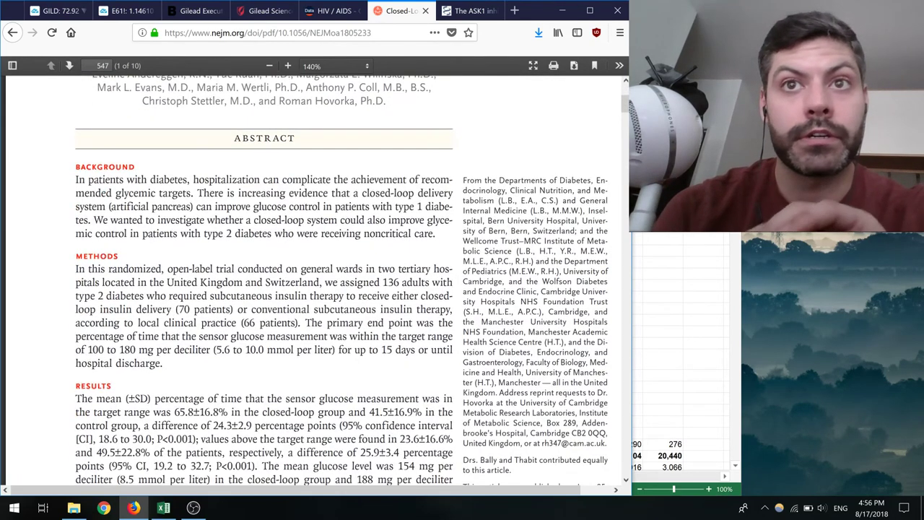
left_click_drag(369, 282, 398, 282)
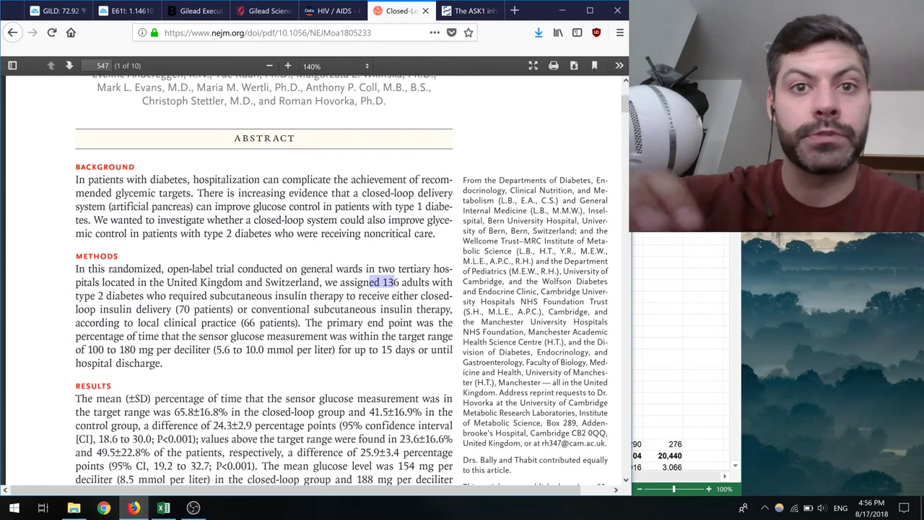
left_click(268, 319)
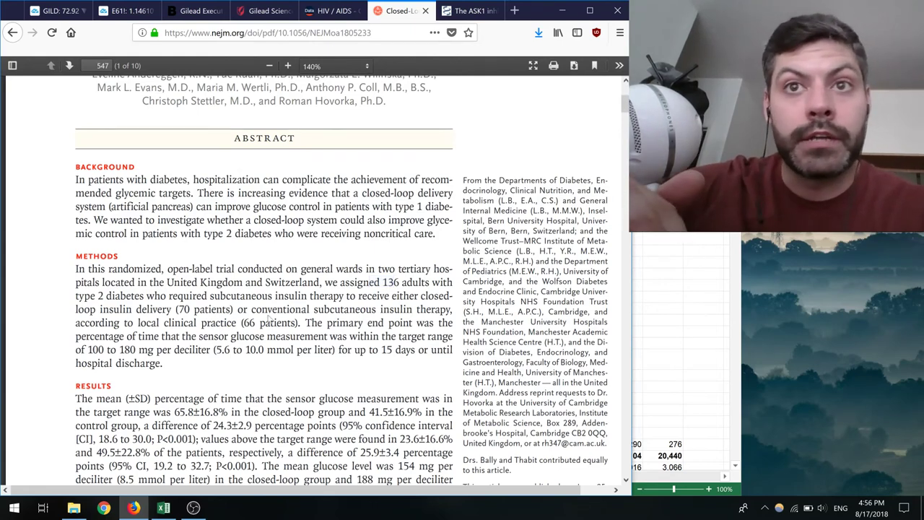
scroll(269, 320, "up", 3)
scroll(268, 320, "down", 3)
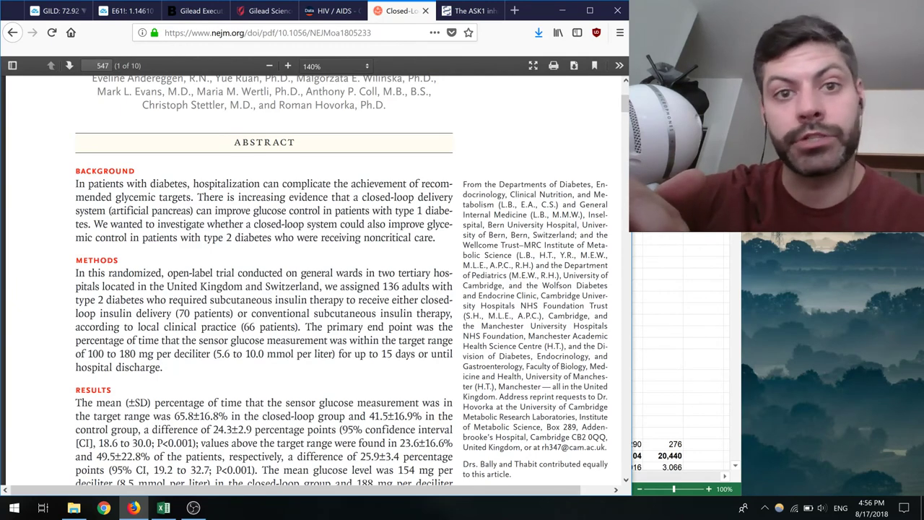
- Examine the Results for time in the target glucose range, highlighting the closed-loop group's percentage, and continue to the Conclusions
scroll(343, 280, "down", 3)
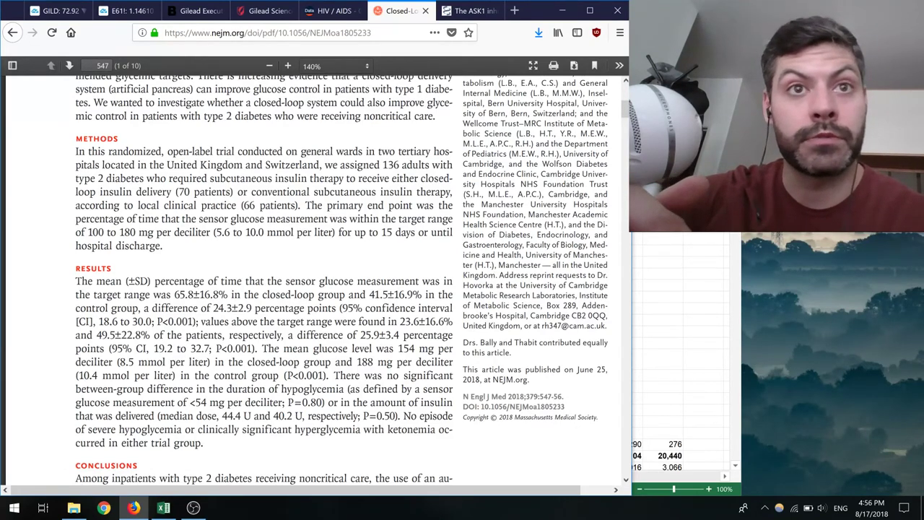
left_click_drag(124, 294, 217, 294)
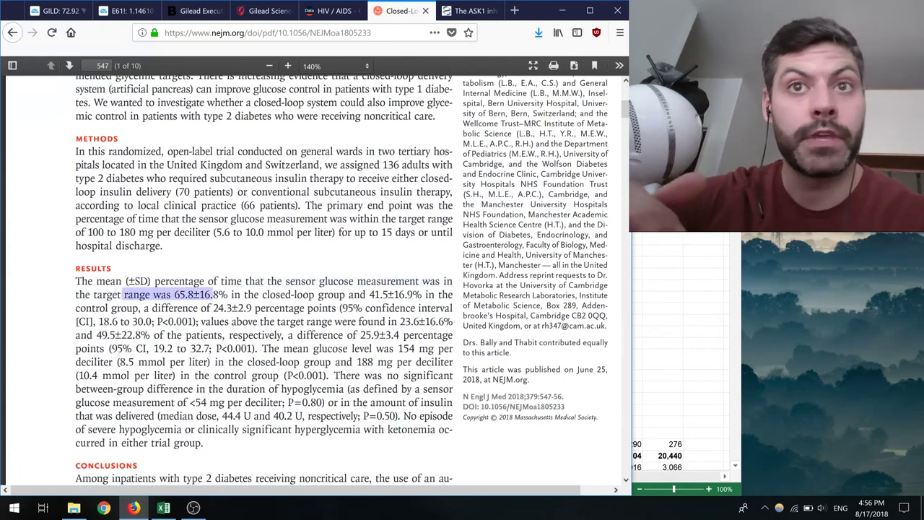
left_click_drag(369, 294, 421, 294)
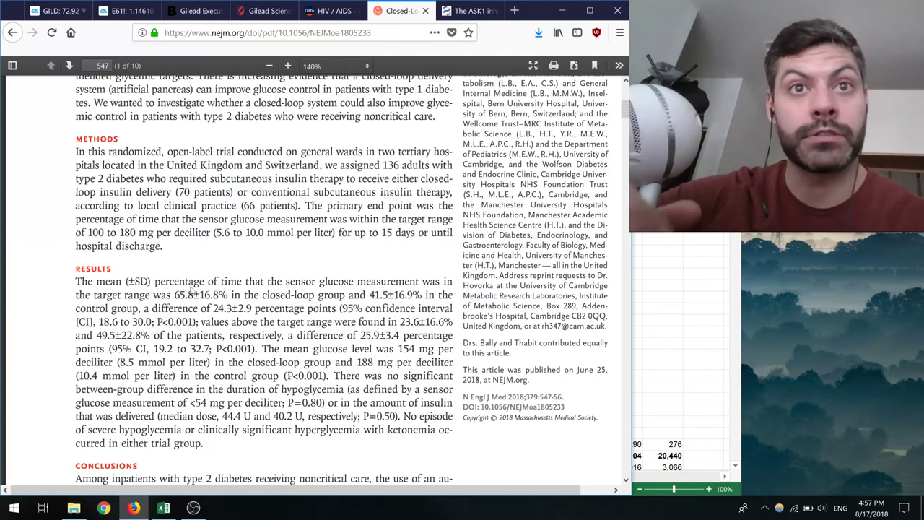
left_click_drag(203, 295, 216, 75)
left_click(217, 79)
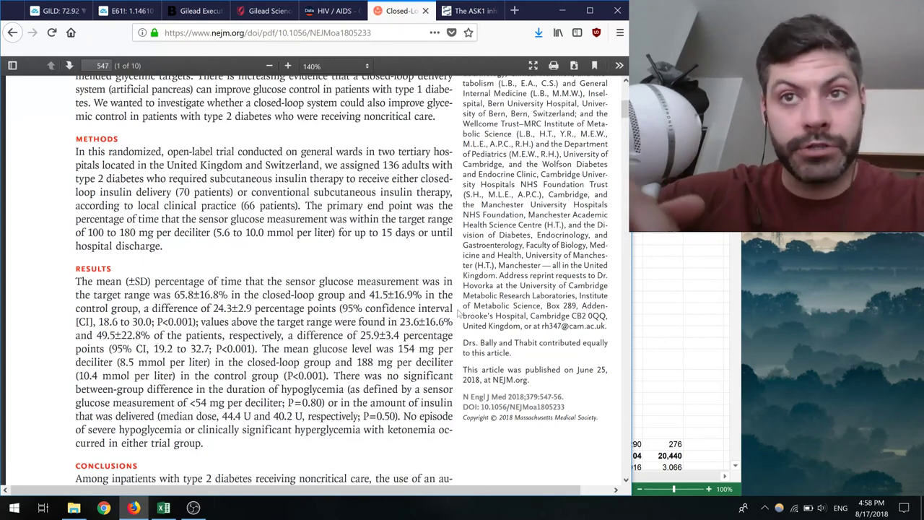
scroll(546, 441, "down", 3)
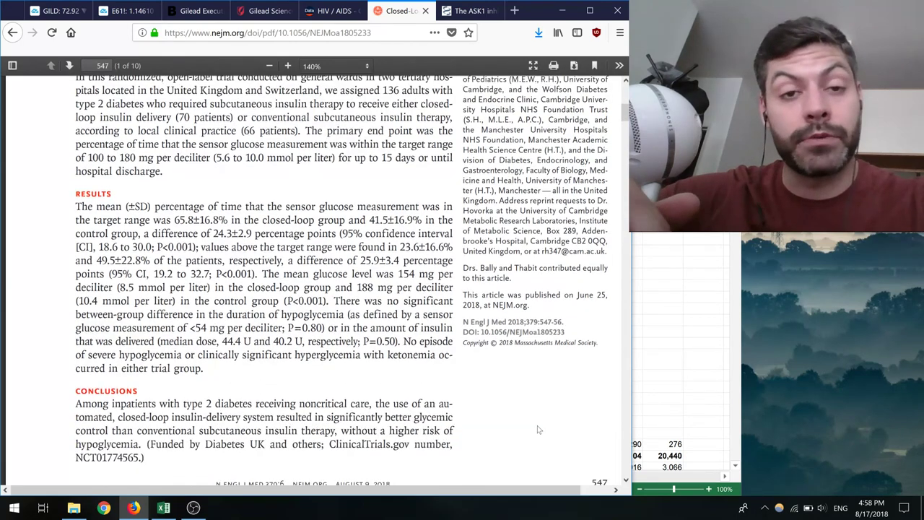
- Return to the article's title and highlight it, and review the abstract again from Background through Results
scroll(546, 442, "up", 5)
scroll(505, 302, "up", 4)
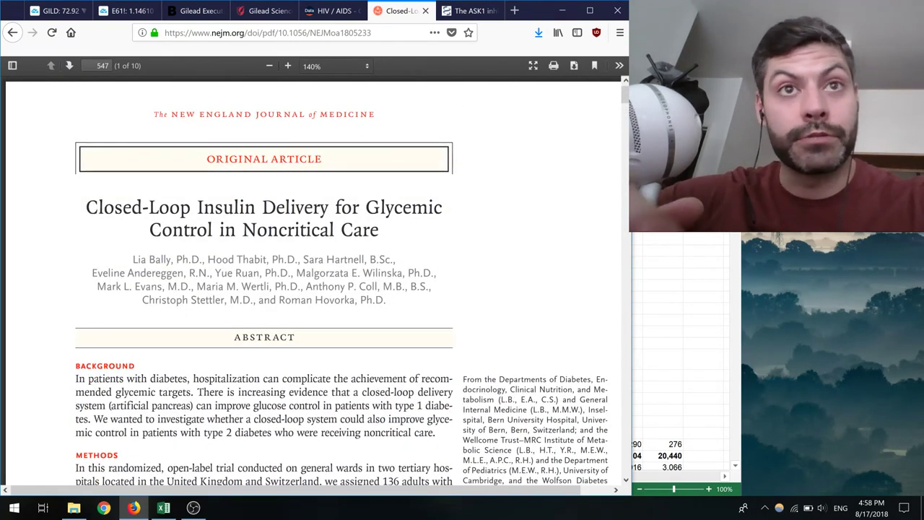
left_click_drag(142, 207, 363, 230)
left_click(494, 265)
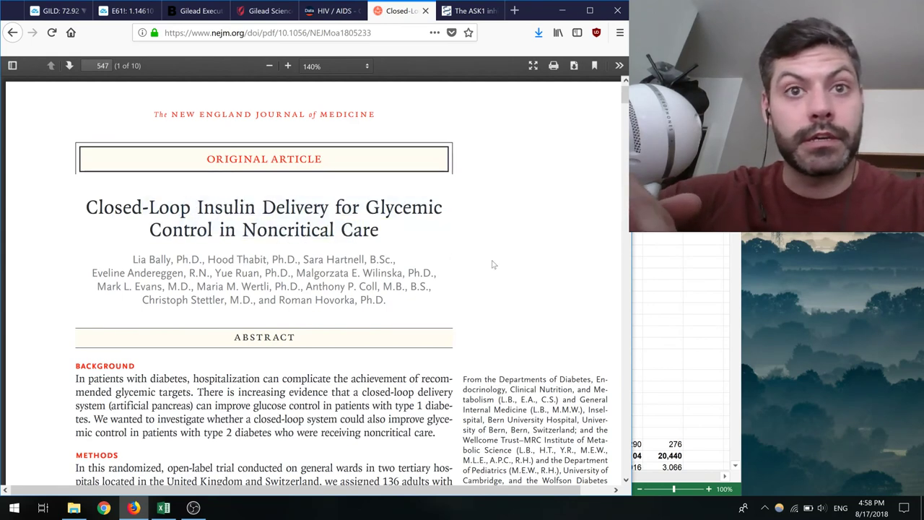
scroll(494, 265, "down", 3)
scroll(494, 266, "down", 1)
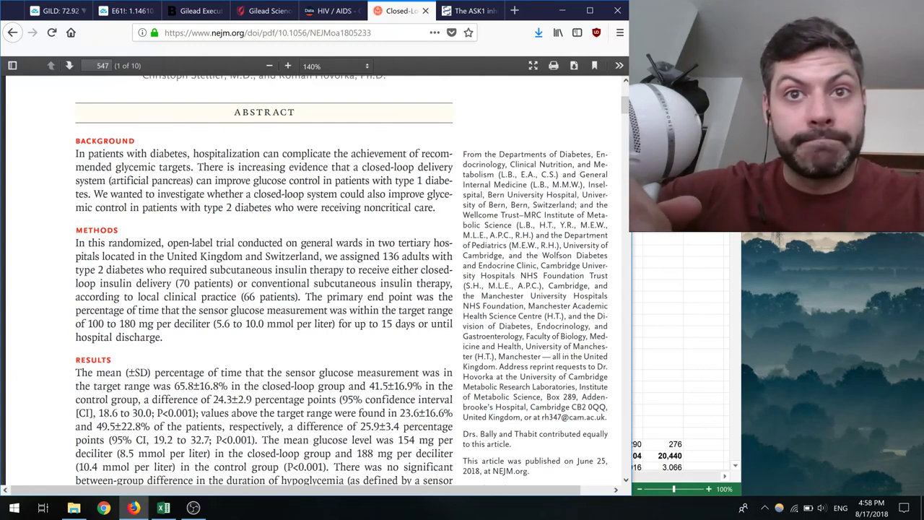
scroll(494, 266, "down", 1)
scroll(265, 280, "down", 2)
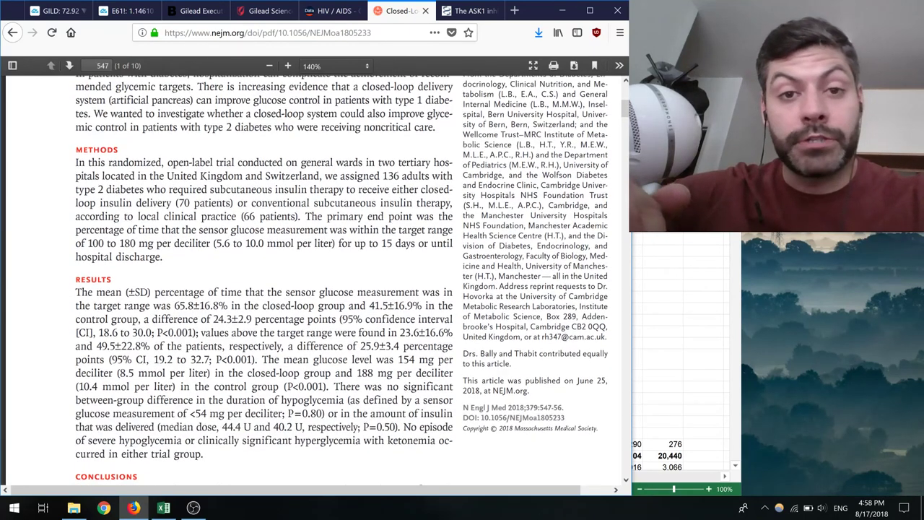